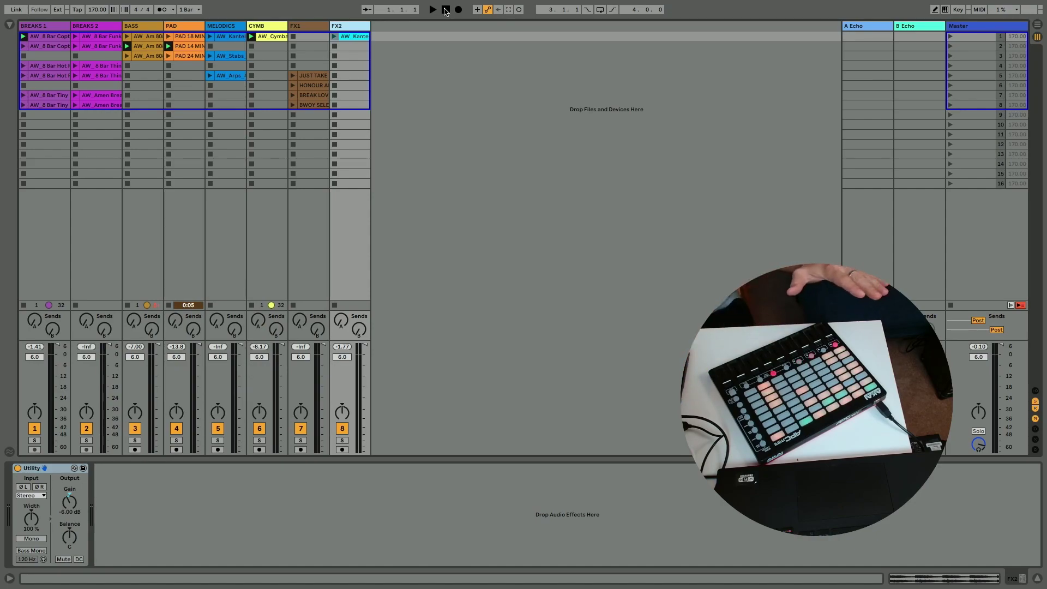
Start the jungle set playing at 170 BPM
{"action": "key", "text": "space"}
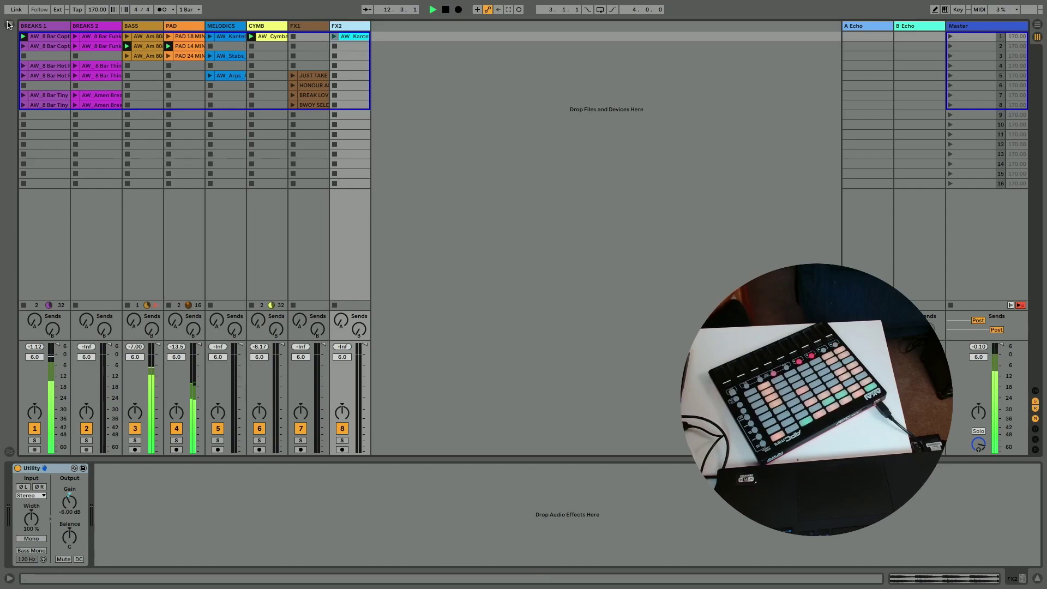
Show the Modular Series LE Part ONE pack, launch the first BREAKS 1 clip, and switch to Device View
{"action": "key", "text": "super+alt+b"}
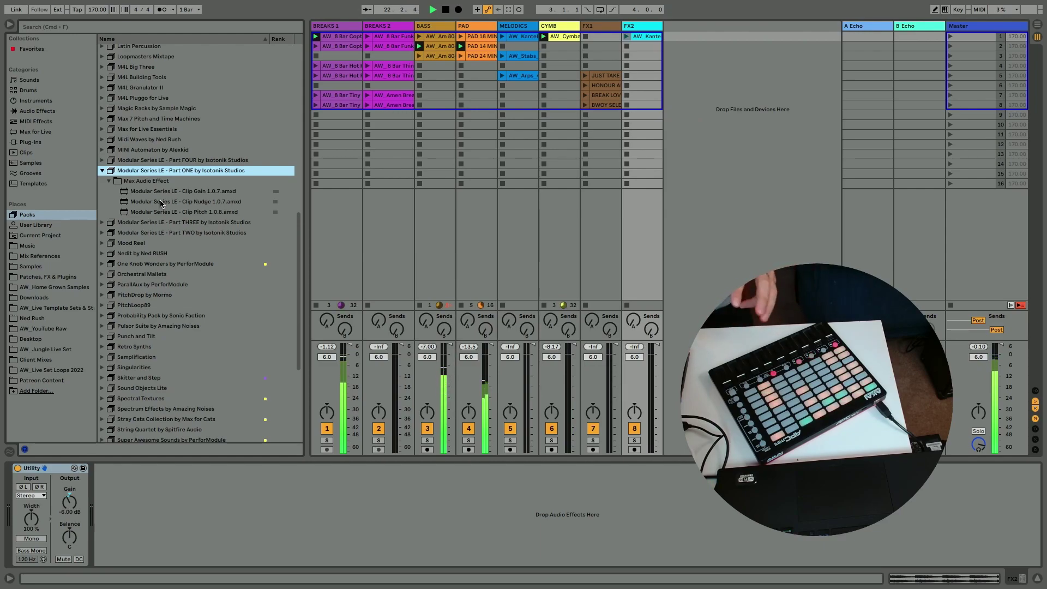
{"action": "left_click", "coordinate": [315, 37]}
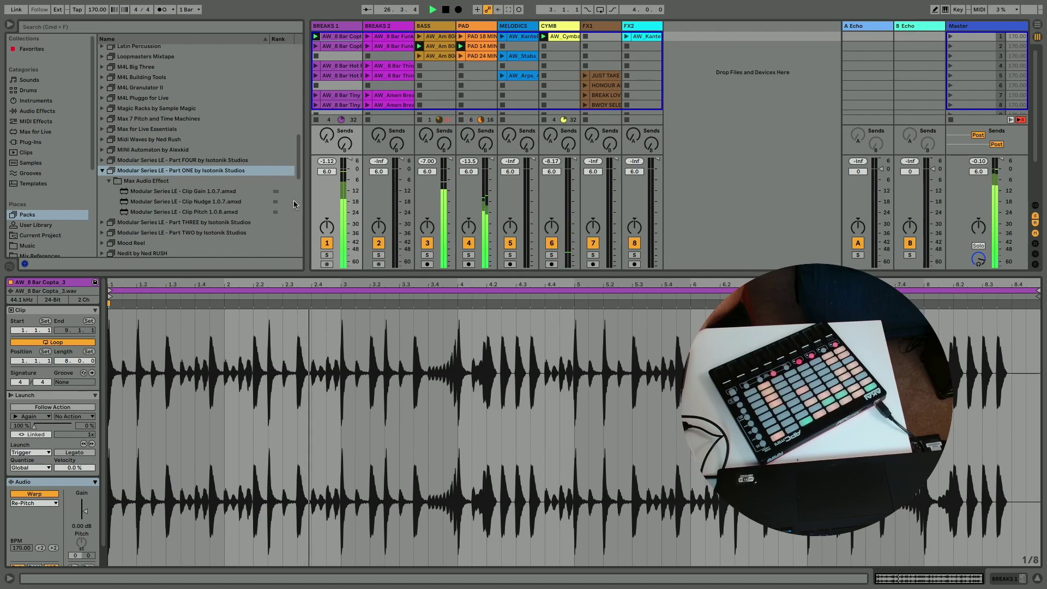
{"action": "key", "text": "shift+Tab"}
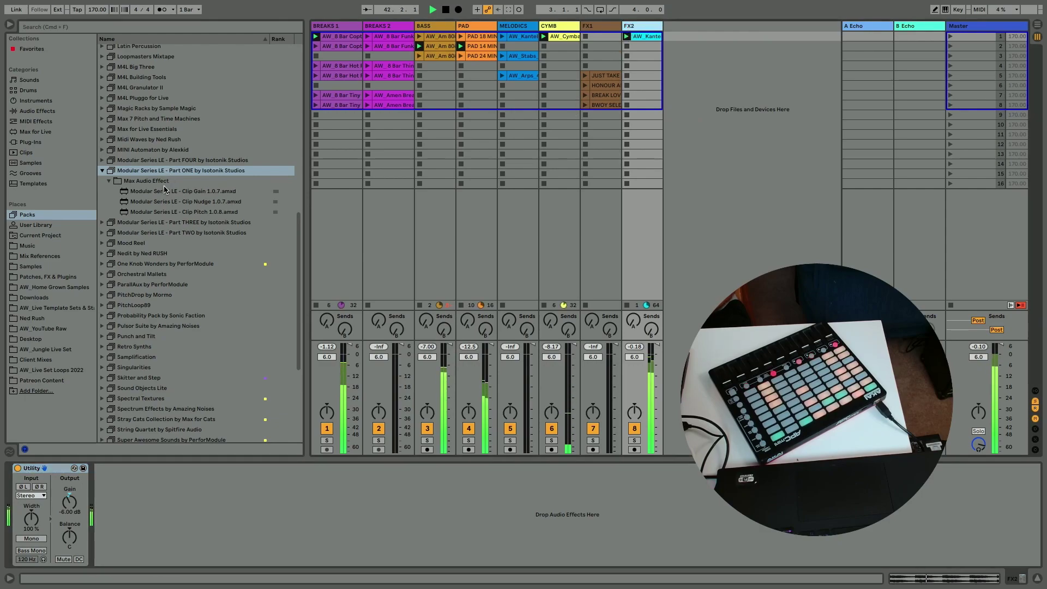
Add Clip Gain 1.0.7 to FX2 and move the four FX1 clips up two rows
{"action": "left_click_drag", "start_coordinate": [163, 191], "coordinate": [211, 512]}
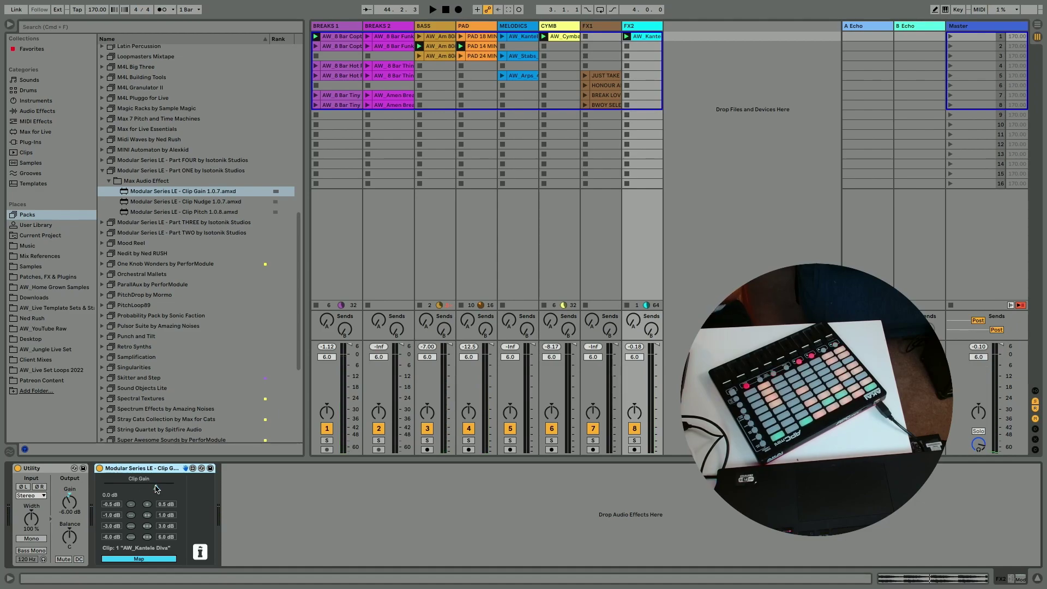
{"action": "left_click", "coordinate": [606, 105]}
{"action": "left_click", "coordinate": [611, 79], "text": "shift"}
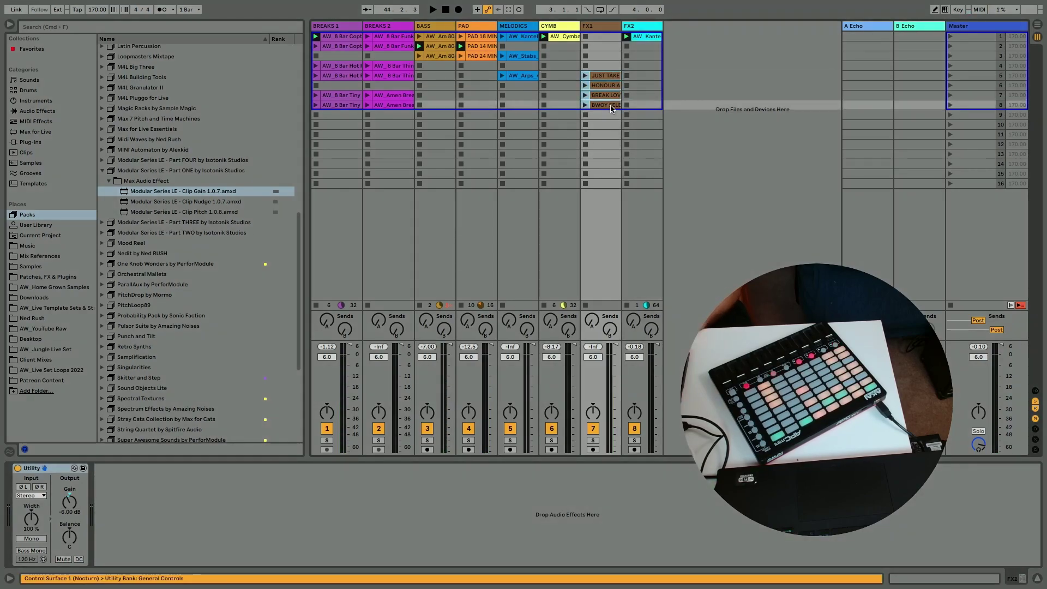
{"action": "left_click_drag", "start_coordinate": [610, 79], "coordinate": [610, 60]}
Restart playback and lower FX2's Kandela Diva clip gain to -6.0 dB
{"action": "left_click", "coordinate": [641, 36]}
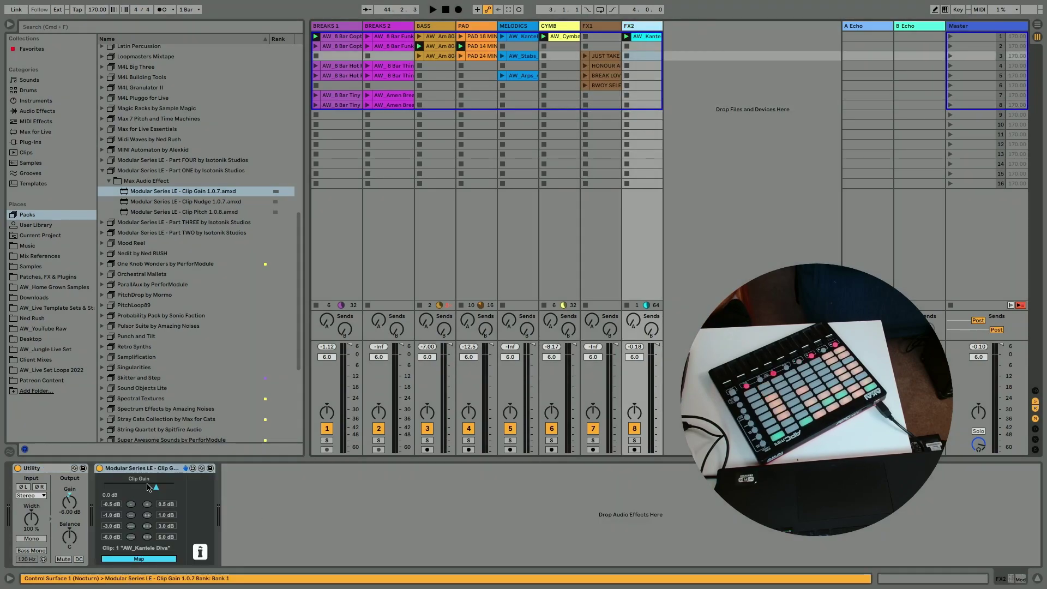
{"action": "key", "text": "space"}
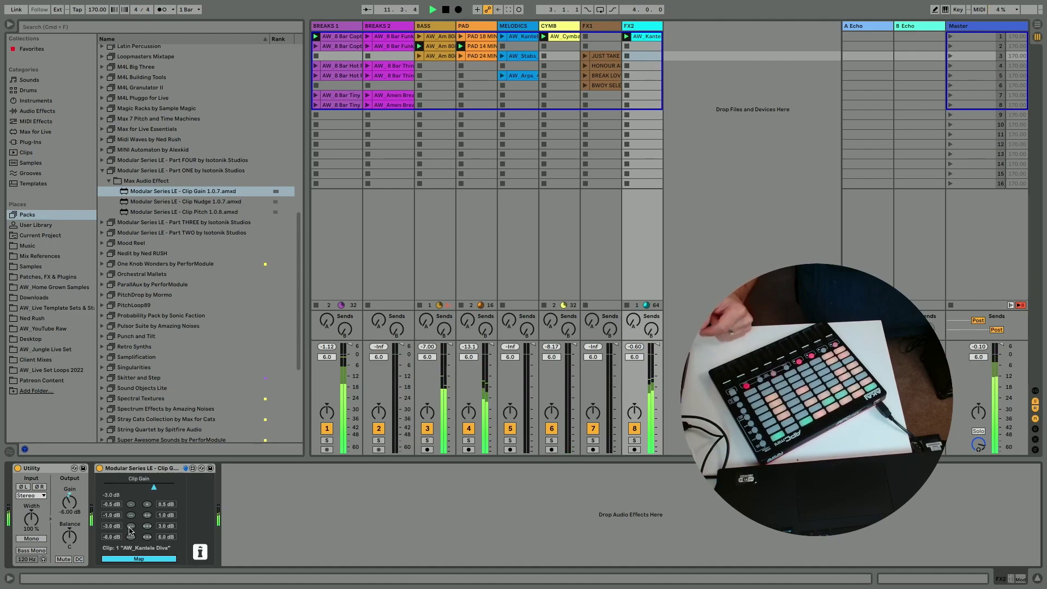
{"action": "left_click", "coordinate": [131, 527]}
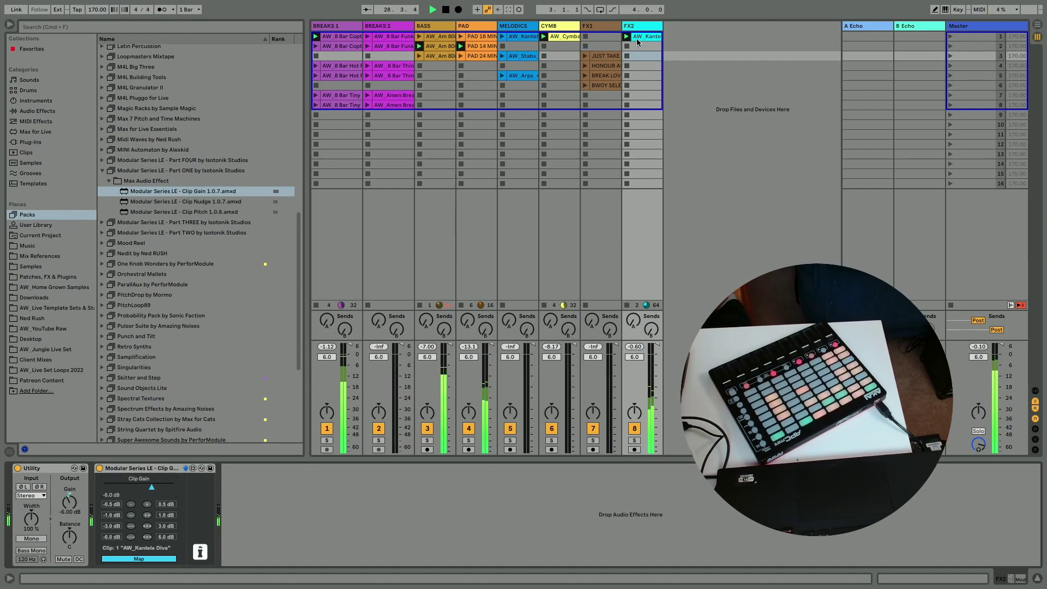
Move the four FX1 clips onto FX2 rows 3–6, then give clip 5 -3 dB and clip 6 -6 dB
{"action": "left_click", "coordinate": [611, 56]}
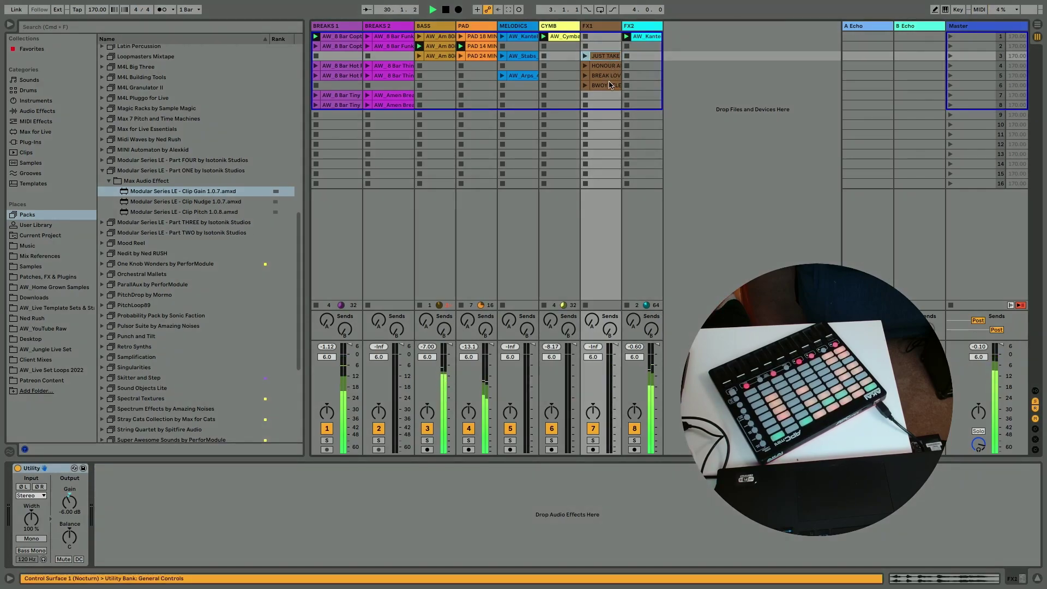
{"action": "left_click_drag", "start_coordinate": [607, 58], "coordinate": [641, 58]}
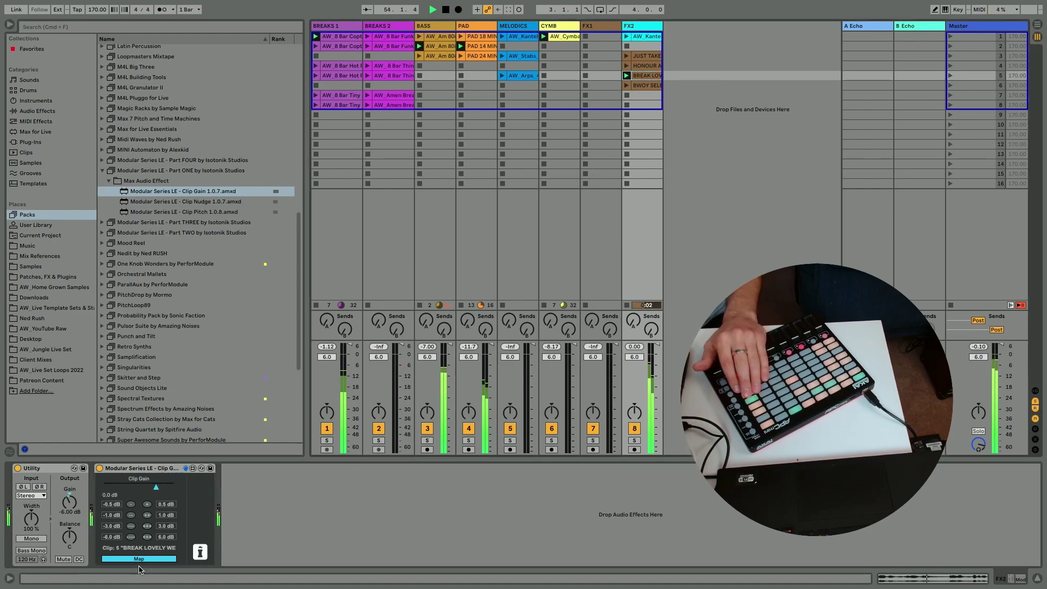
{"action": "left_click", "coordinate": [131, 526]}
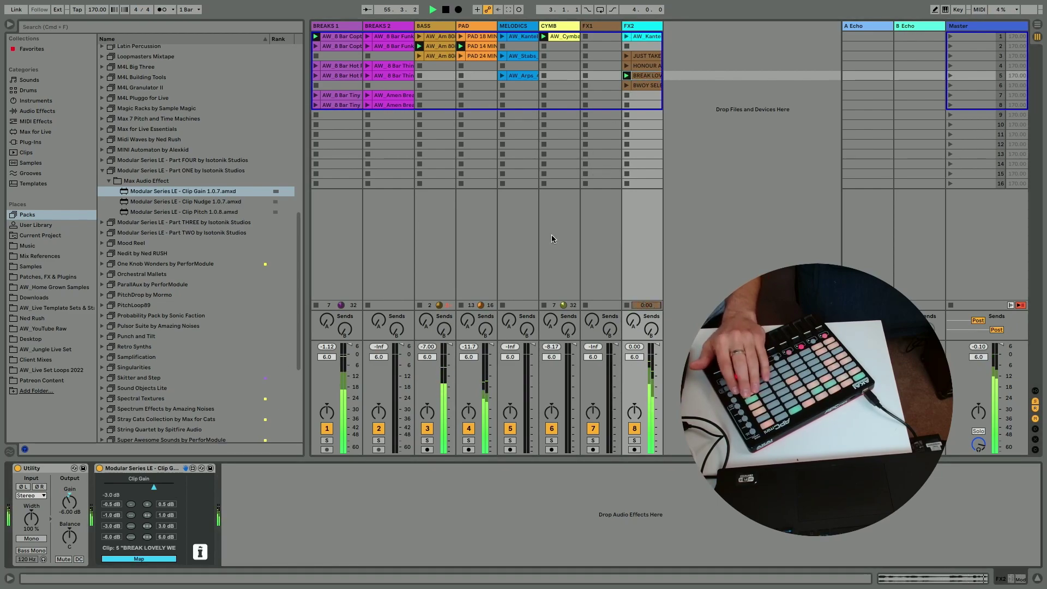
{"action": "left_click", "coordinate": [628, 88]}
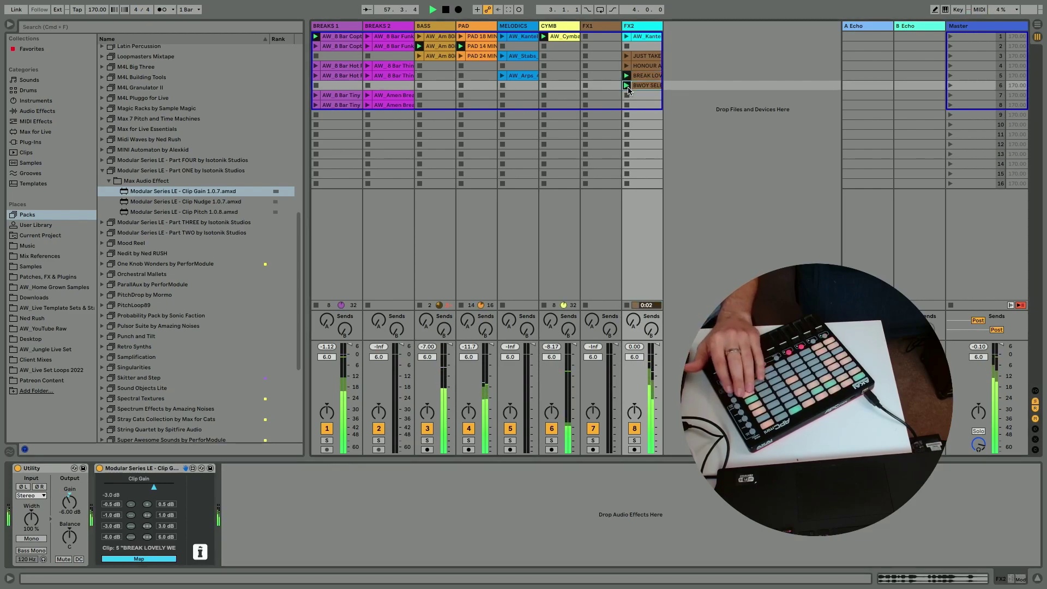
{"action": "left_click", "coordinate": [131, 537]}
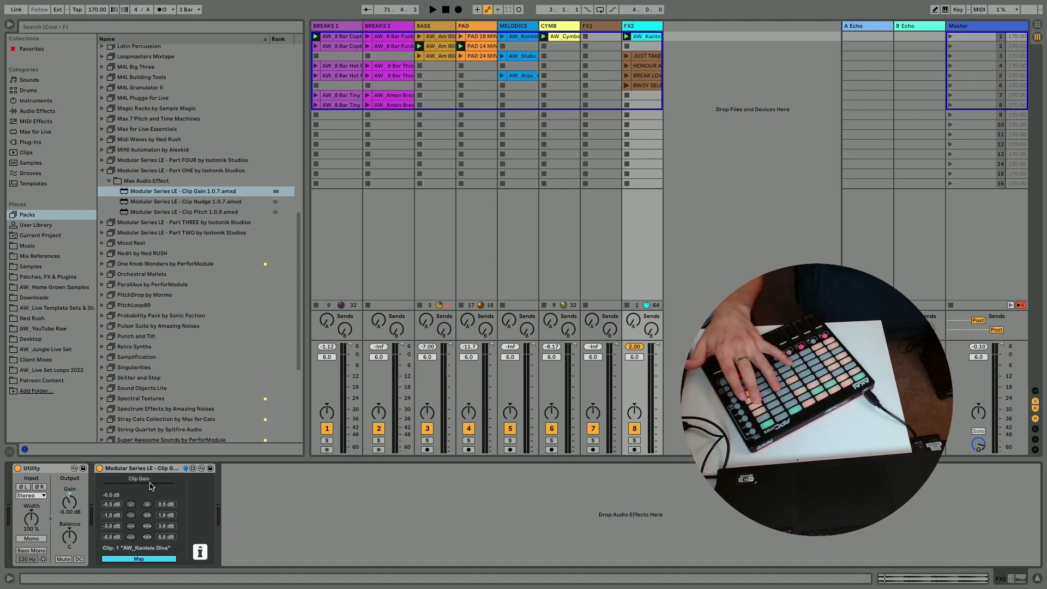
Add Clip Nudge 1.0.7 to BREAKS 2 after Utility with its Backward amount set to -1
{"action": "left_click", "coordinate": [143, 201]}
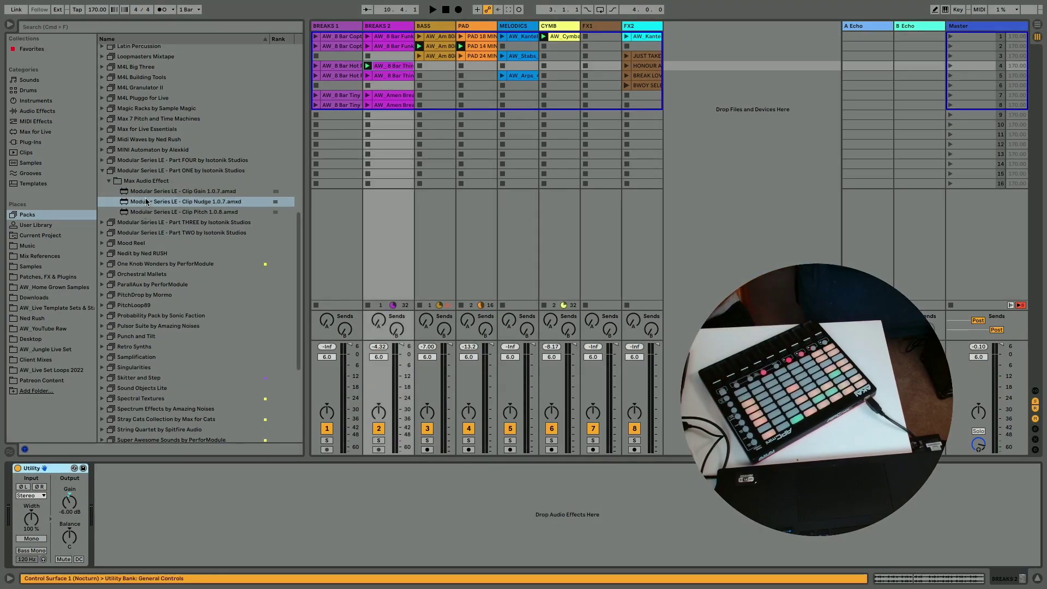
{"action": "left_click_drag", "start_coordinate": [146, 202], "coordinate": [163, 502]}
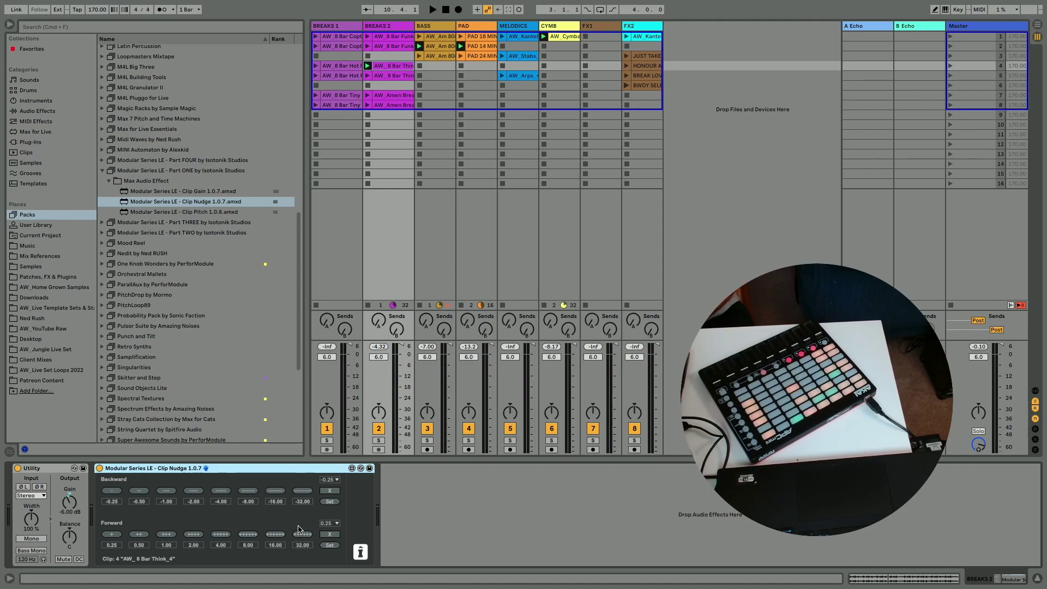
{"action": "left_click", "coordinate": [329, 480]}
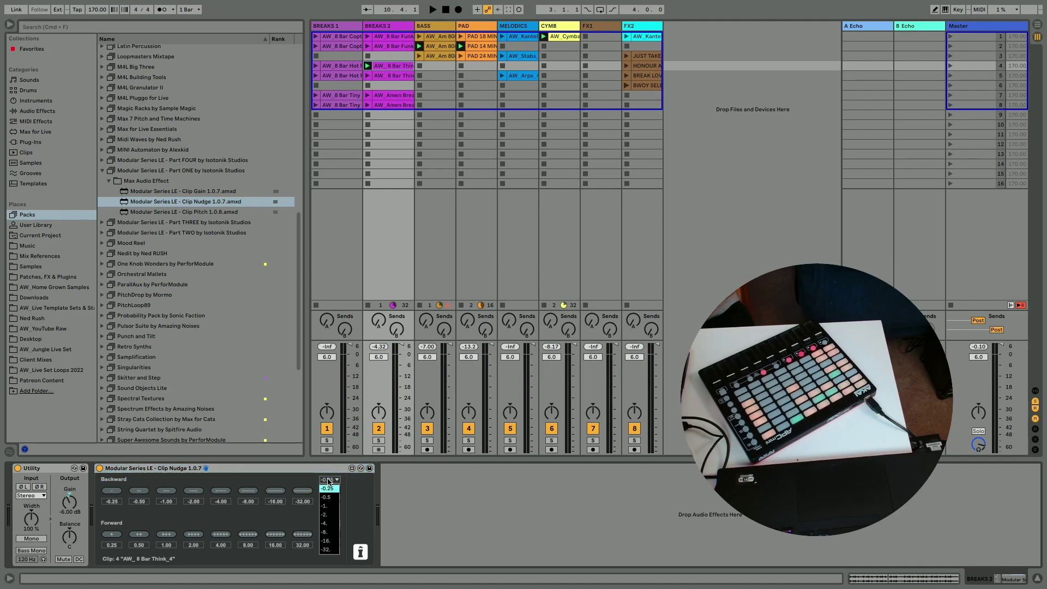
{"action": "left_click", "coordinate": [326, 506]}
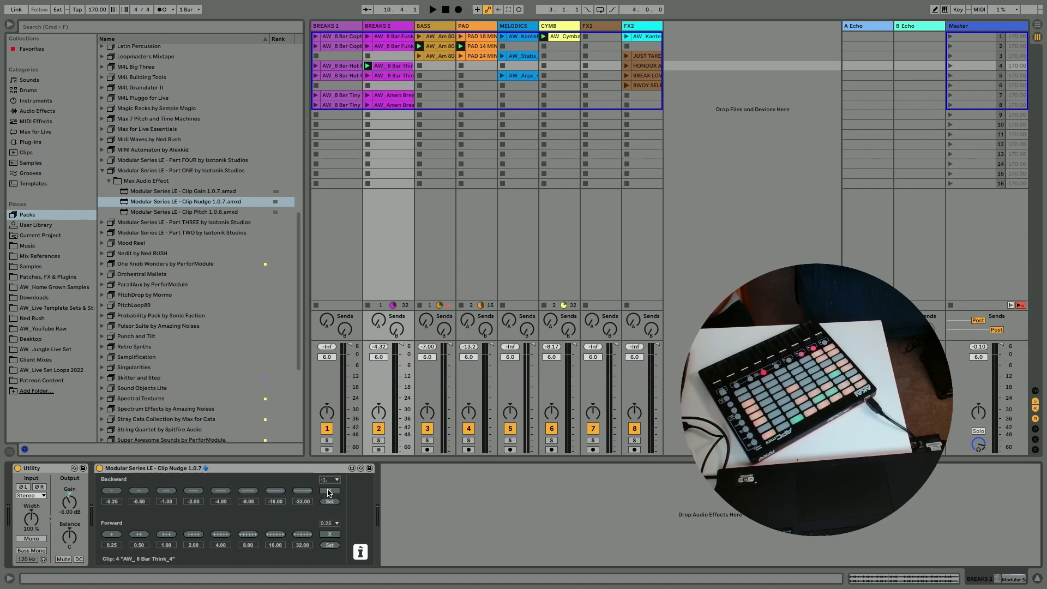
{"action": "left_click", "coordinate": [329, 490]}
{"action": "left_click", "coordinate": [328, 480]}
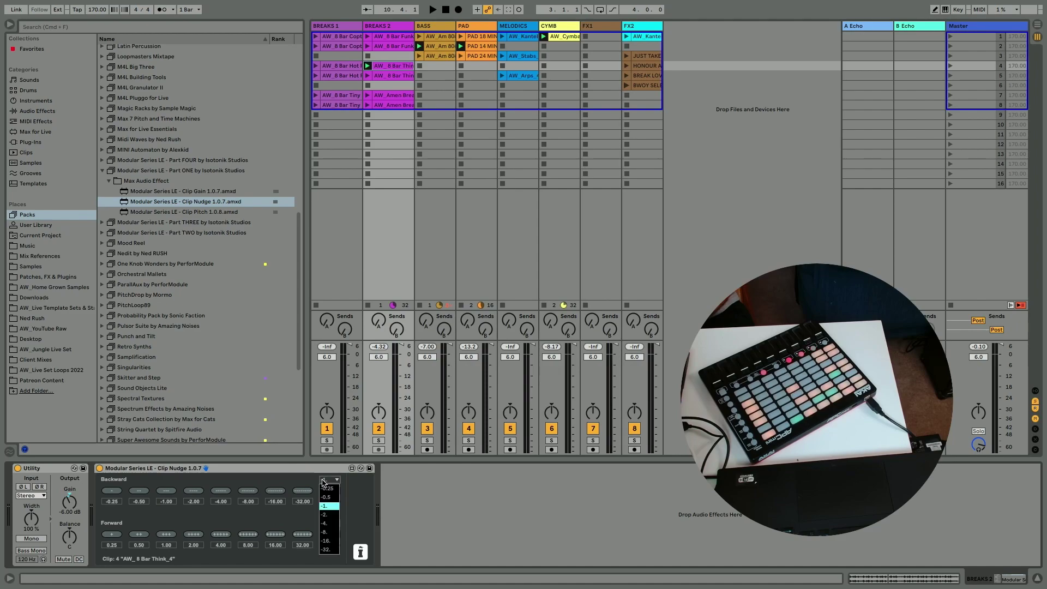
{"action": "left_click", "coordinate": [323, 507]}
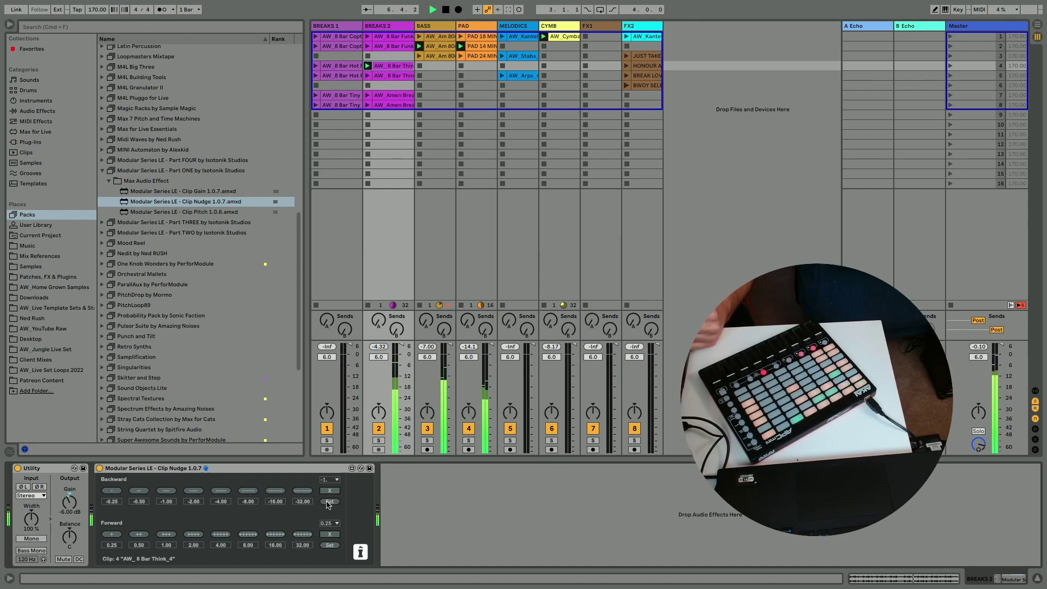
Apply the backward nudge setting, select Clip Nudge, and restart playback
{"action": "left_click", "coordinate": [329, 502]}
{"action": "key", "text": "space"}
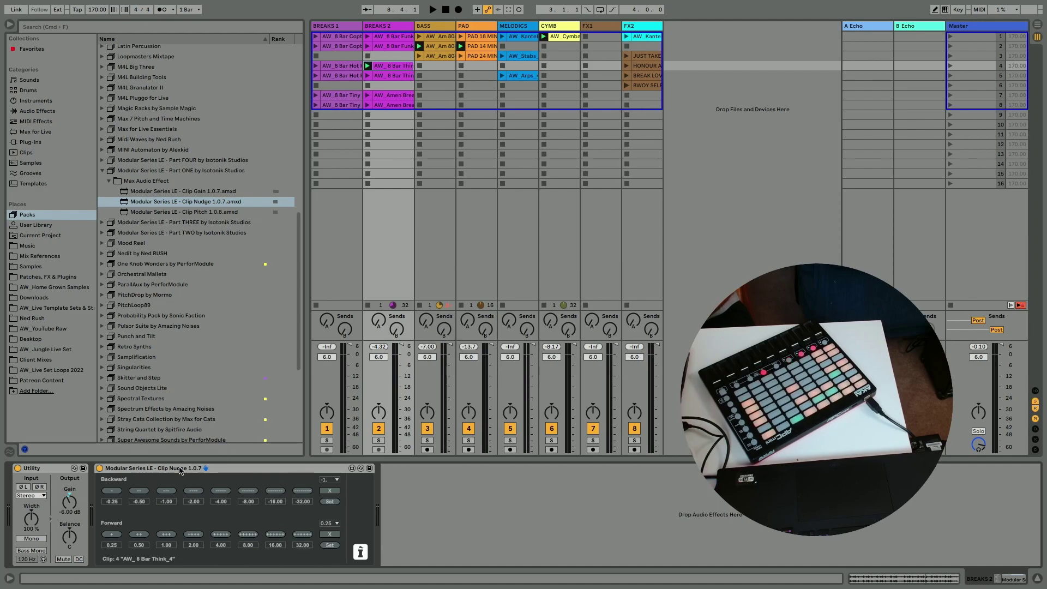
{"action": "left_click", "coordinate": [130, 469]}
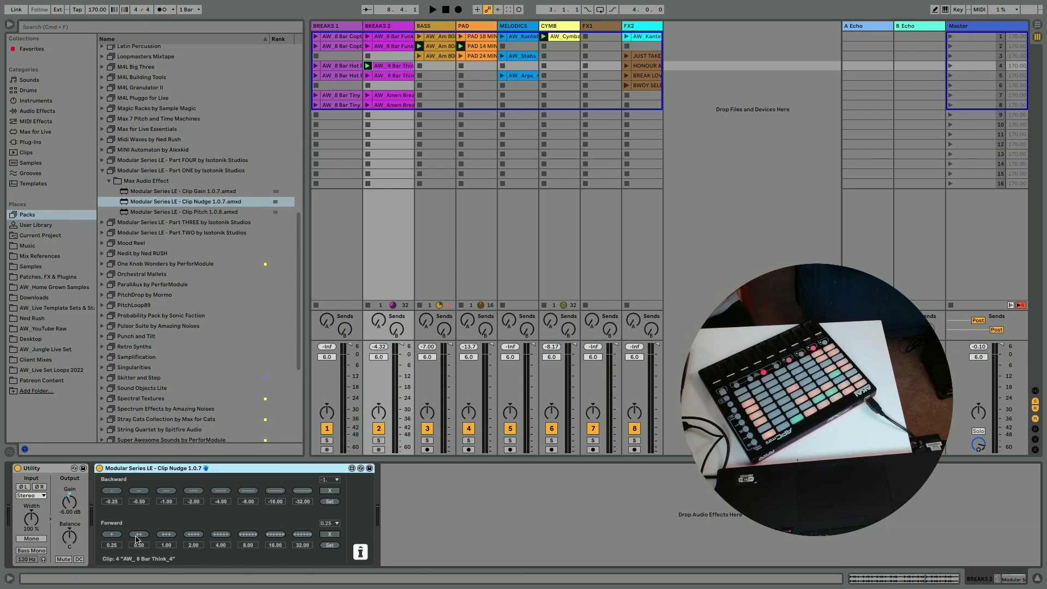
{"action": "key", "text": "space"}
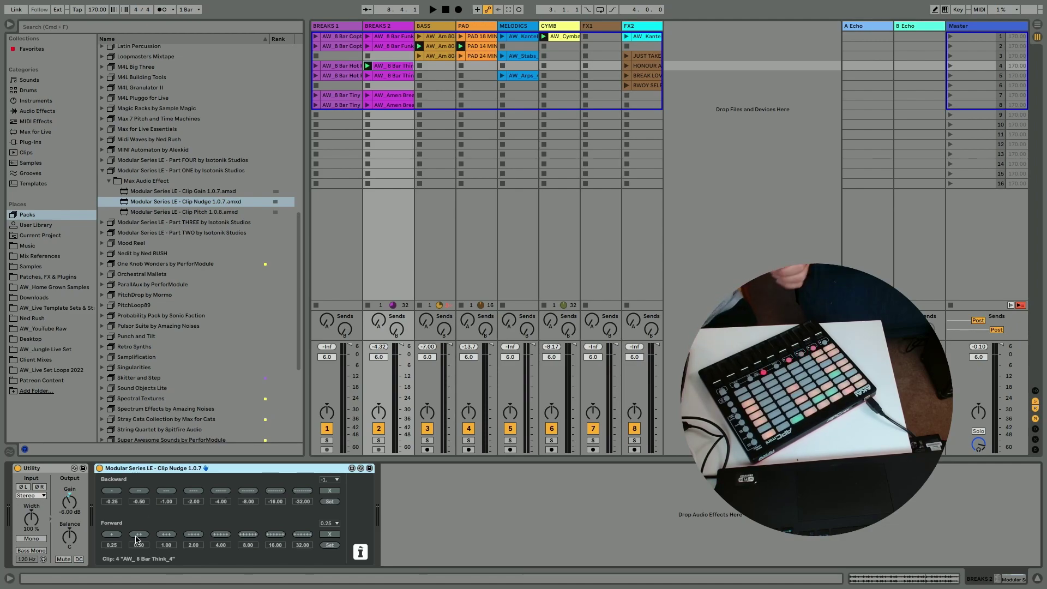
Nudge the breaks by -0.50, -1.00, +1.00 and +0.50, then delete Clip Nudge
{"action": "left_click", "coordinate": [139, 492]}
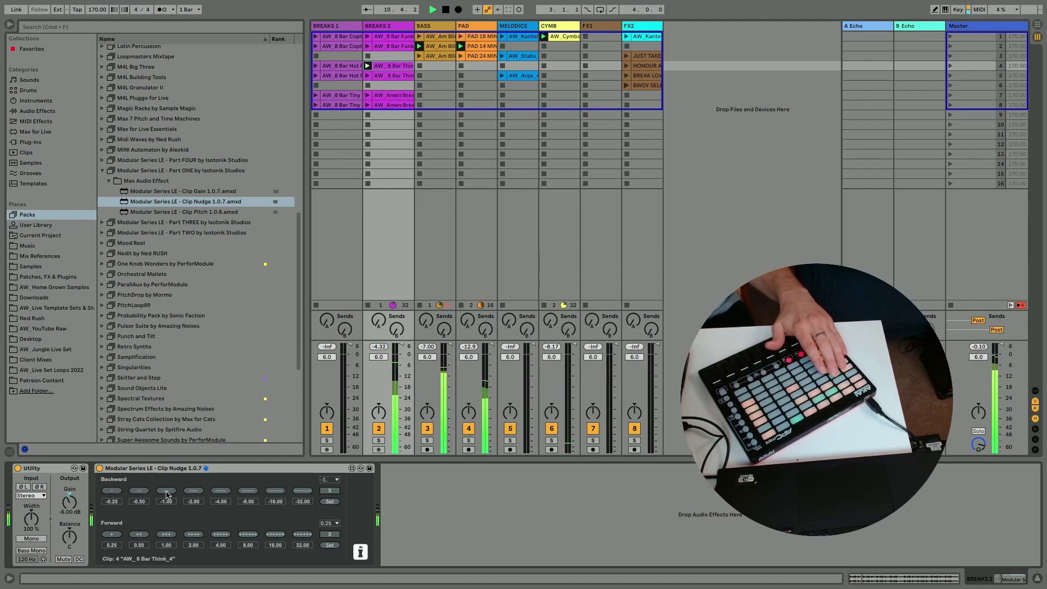
{"action": "left_click", "coordinate": [193, 490]}
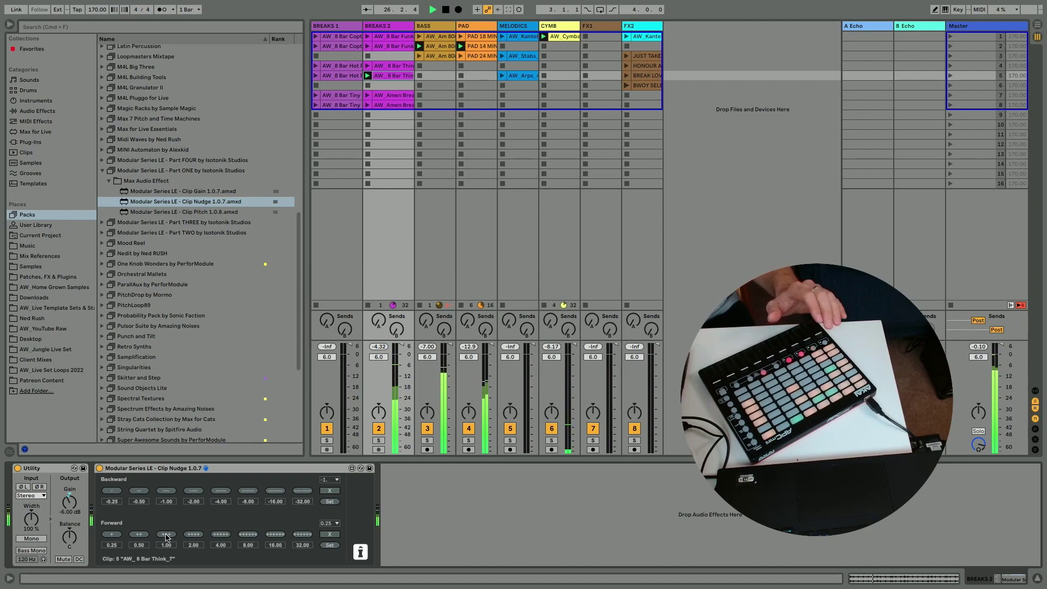
{"action": "left_click", "coordinate": [166, 535]}
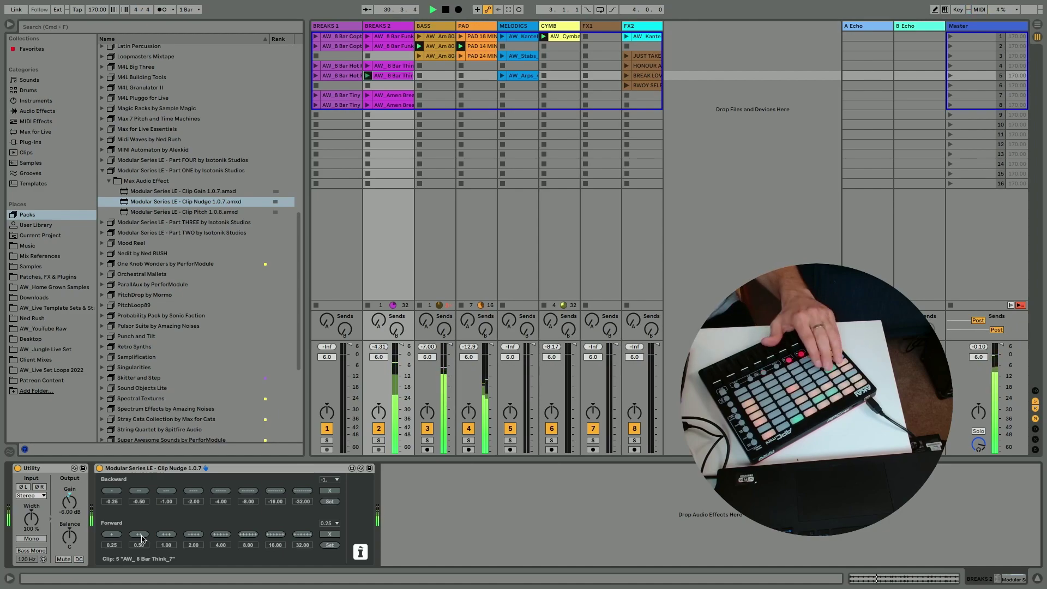
{"action": "left_click", "coordinate": [141, 536]}
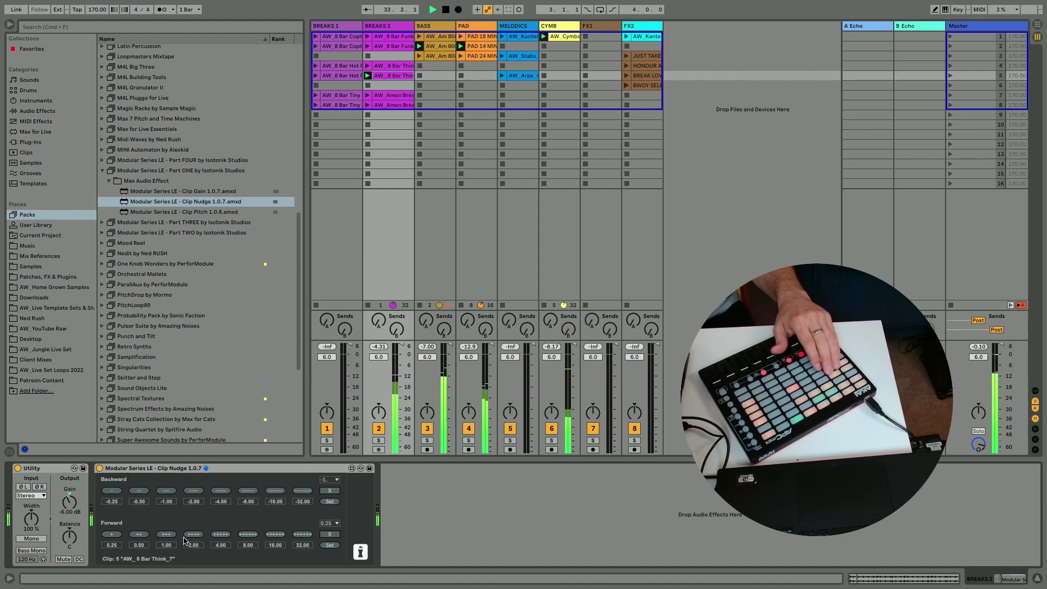
{"action": "key", "text": "Delete"}
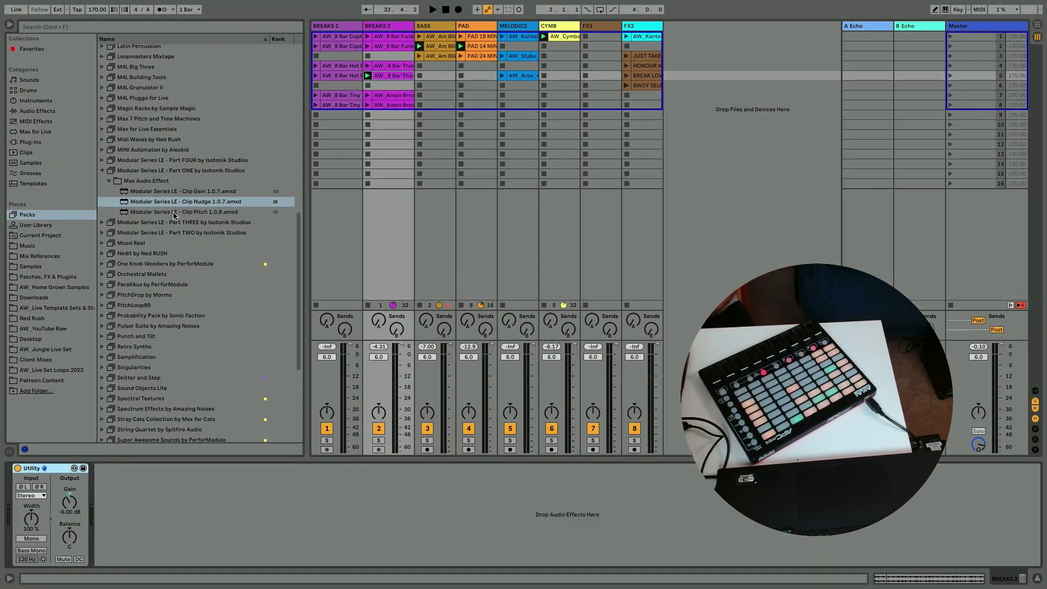
Widen the browser slightly and widen the MELODICS track column
{"action": "left_click", "coordinate": [173, 214]}
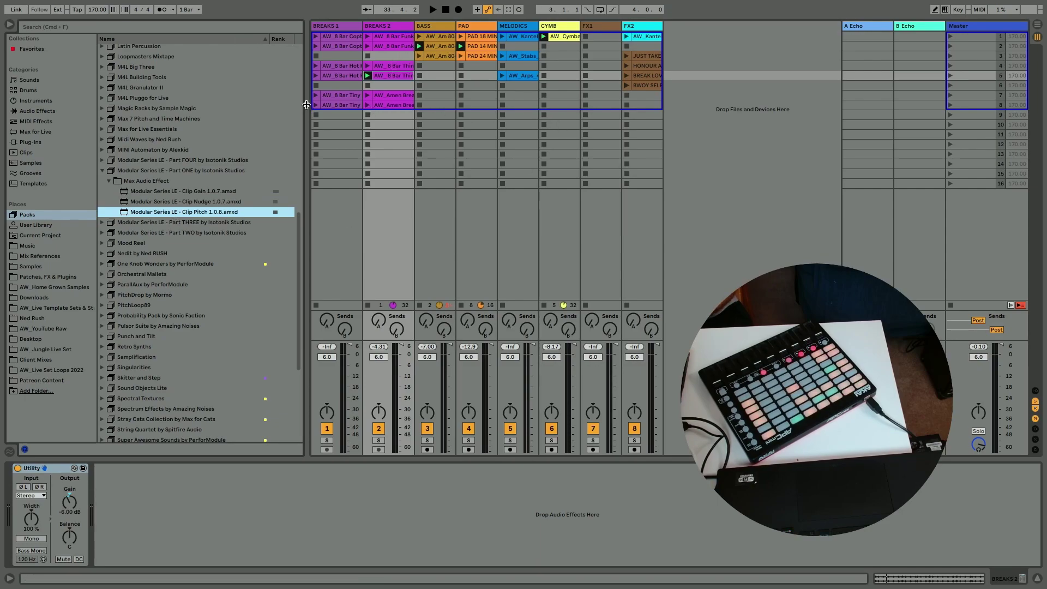
{"action": "left_click_drag", "start_coordinate": [306, 105], "coordinate": [330, 106]}
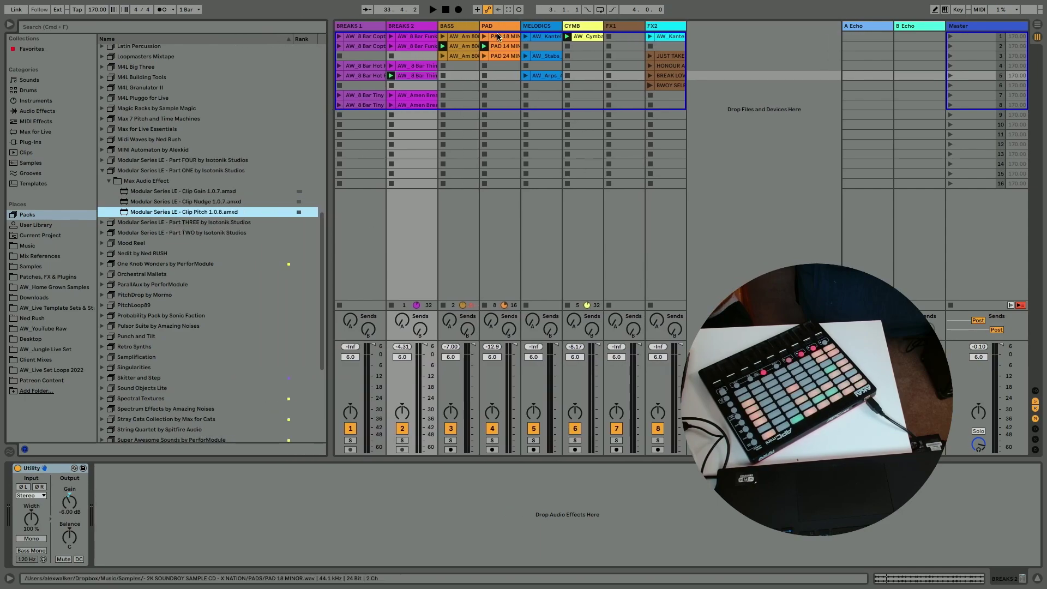
{"action": "left_click", "coordinate": [538, 27]}
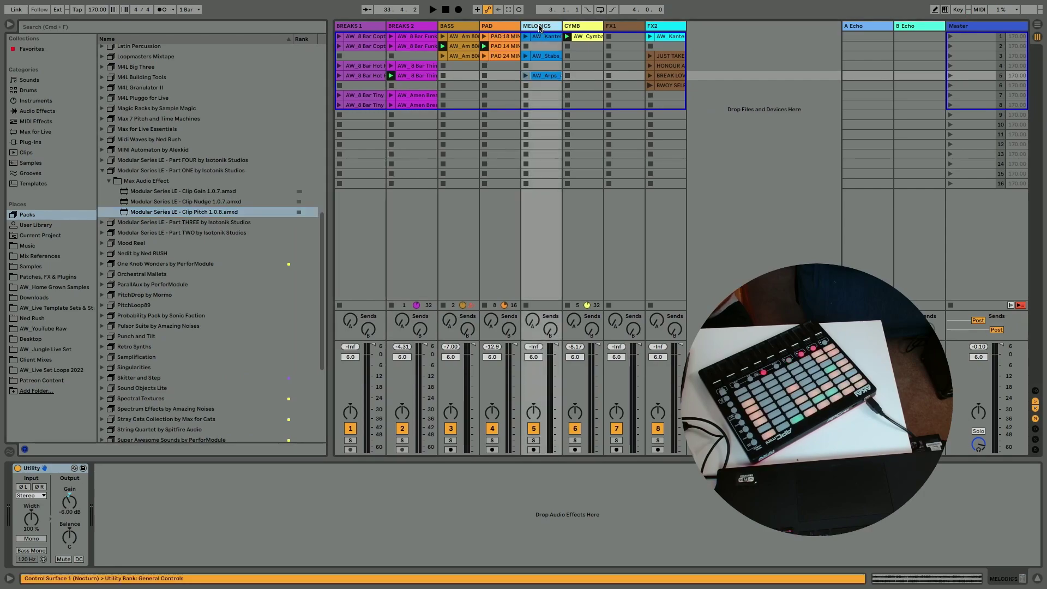
{"action": "left_click_drag", "start_coordinate": [560, 27], "coordinate": [588, 26]}
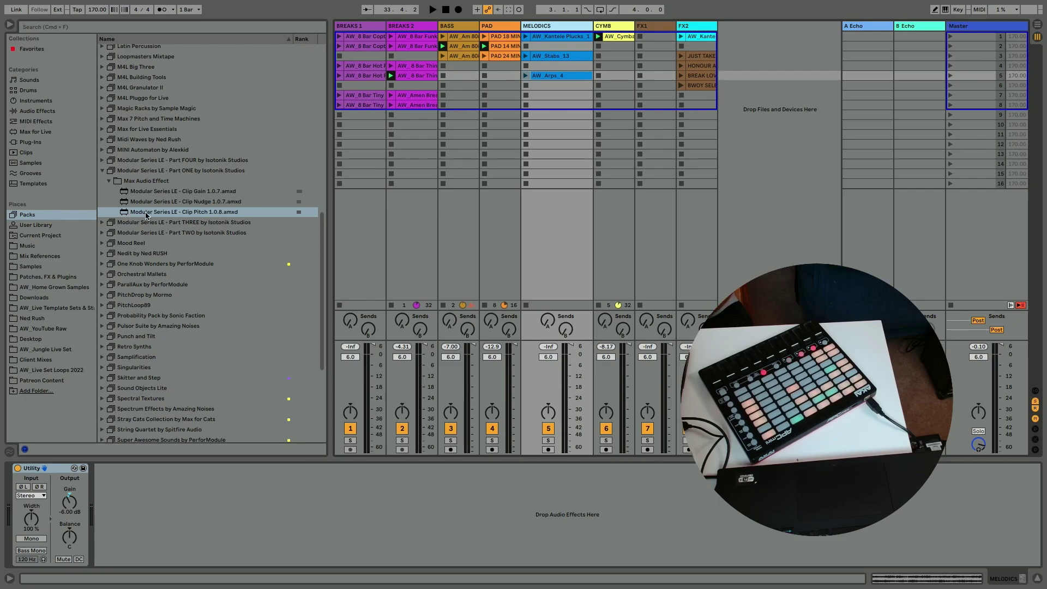
Add Clip Pitch 1.0.8, then Clip Gain 1.0.7 ahead of it, to the MELODICS chain
{"action": "left_click_drag", "start_coordinate": [146, 215], "coordinate": [172, 523]}
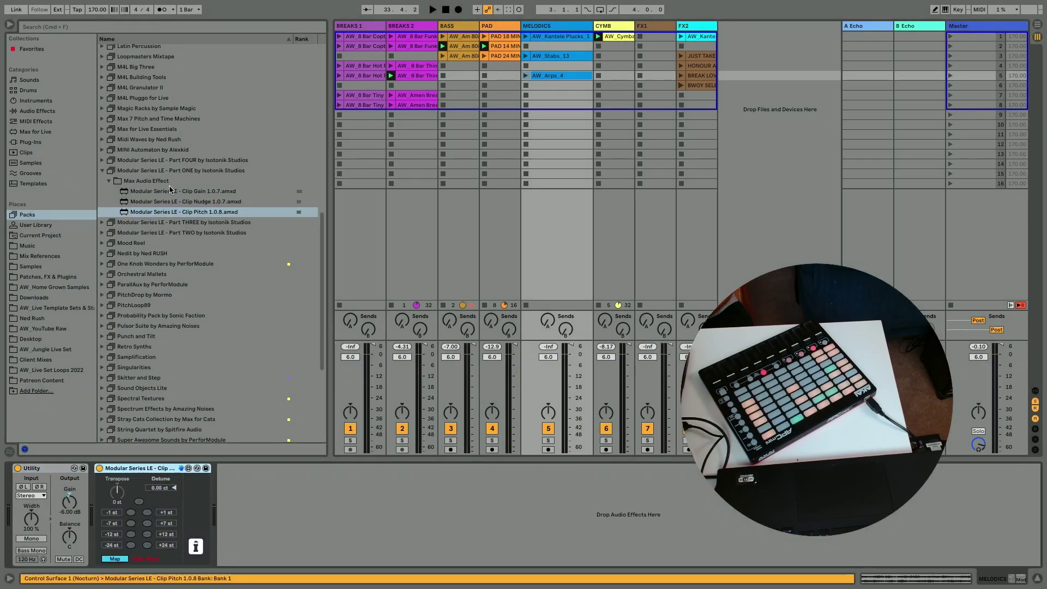
{"action": "left_click_drag", "start_coordinate": [163, 192], "coordinate": [95, 504]}
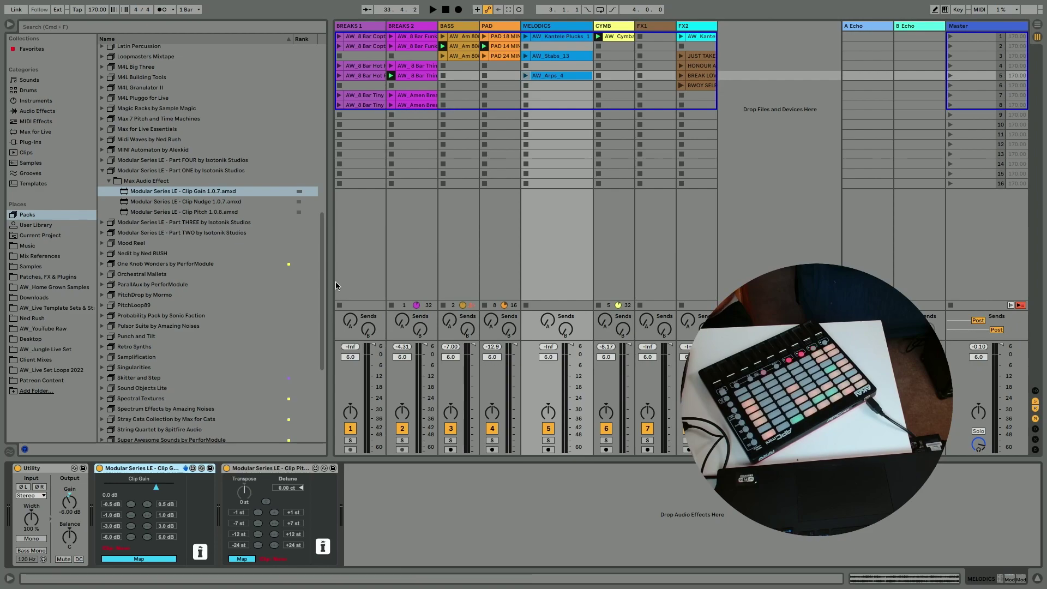
Step through the BREAKS 1, BREAKS 2 and BASS tracks and back to MELODICS
{"action": "left_click", "coordinate": [371, 259]}
{"action": "left_click", "coordinate": [402, 257]}
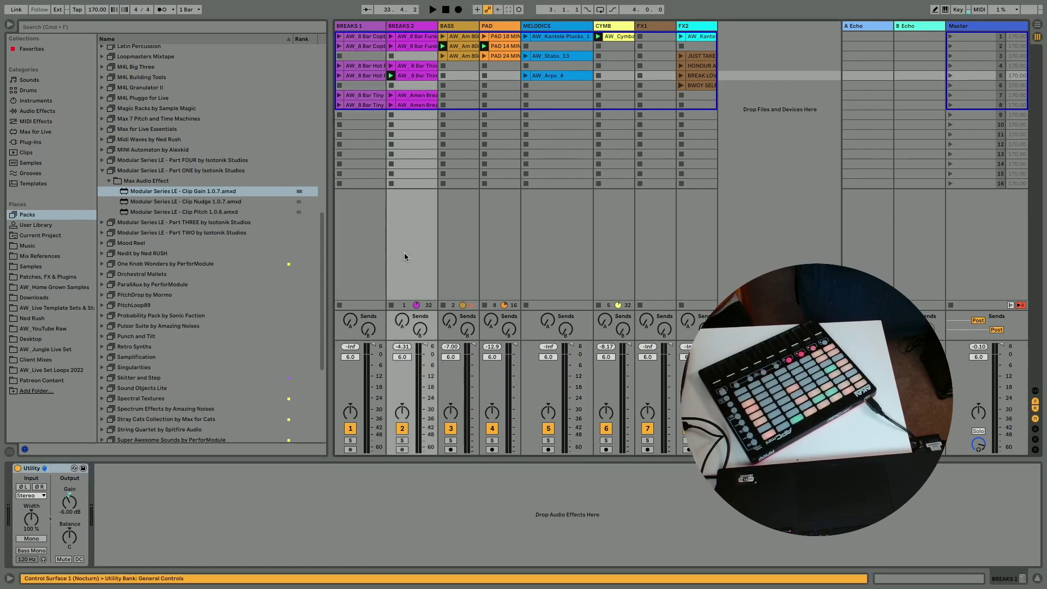
{"action": "left_click", "coordinate": [447, 259]}
{"action": "key", "text": "Right"}
{"action": "key", "text": "Right"}
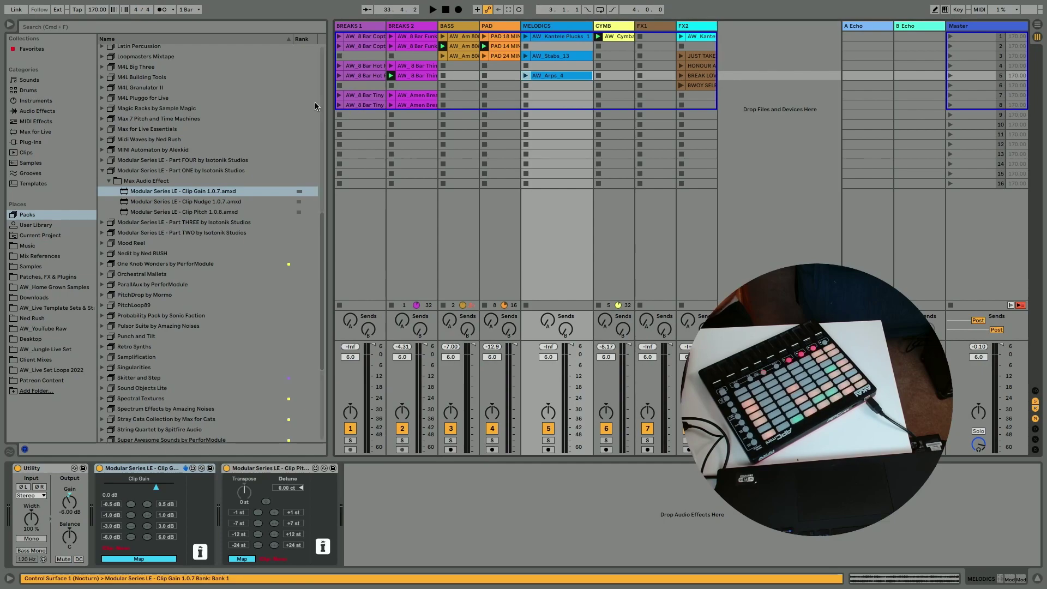
Narrow the browser, add another Clip Pitch after Clip Gain, and start playback
{"action": "left_click_drag", "start_coordinate": [330, 101], "coordinate": [277, 102]}
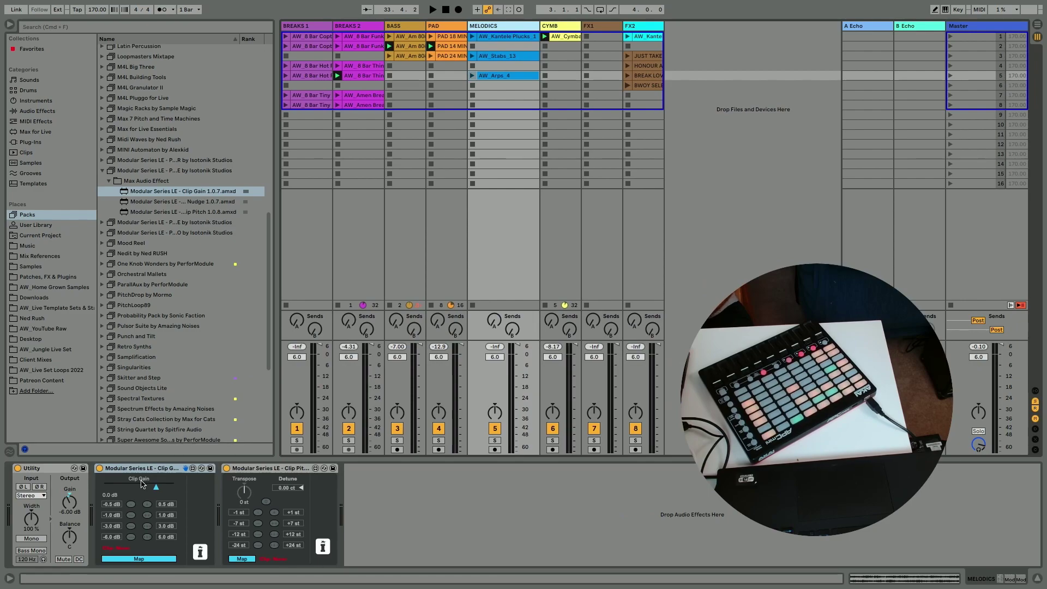
{"action": "left_click", "coordinate": [251, 470]}
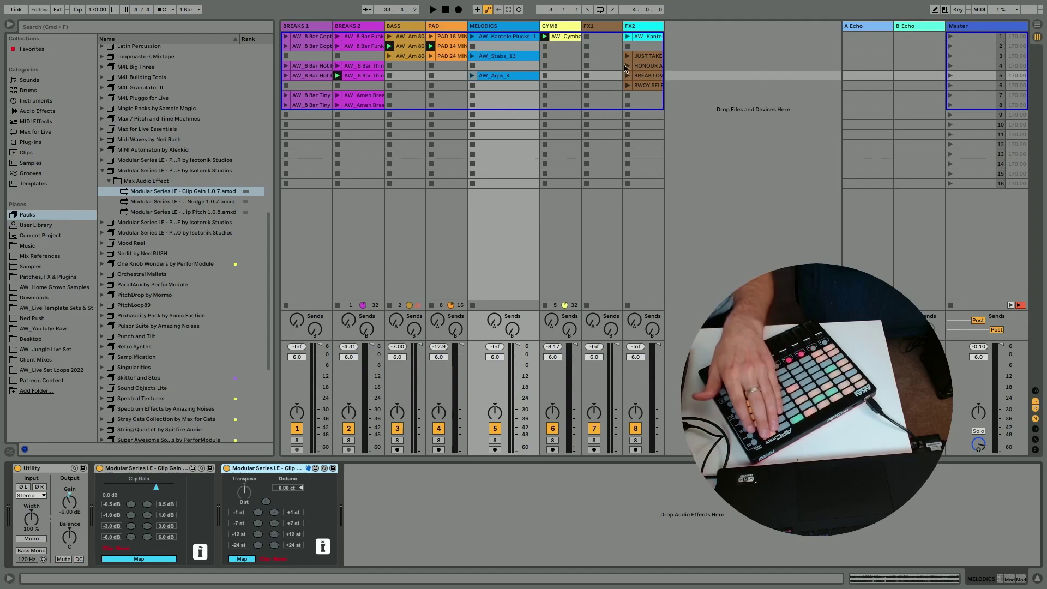
{"action": "left_click_drag", "start_coordinate": [158, 216], "coordinate": [277, 511]}
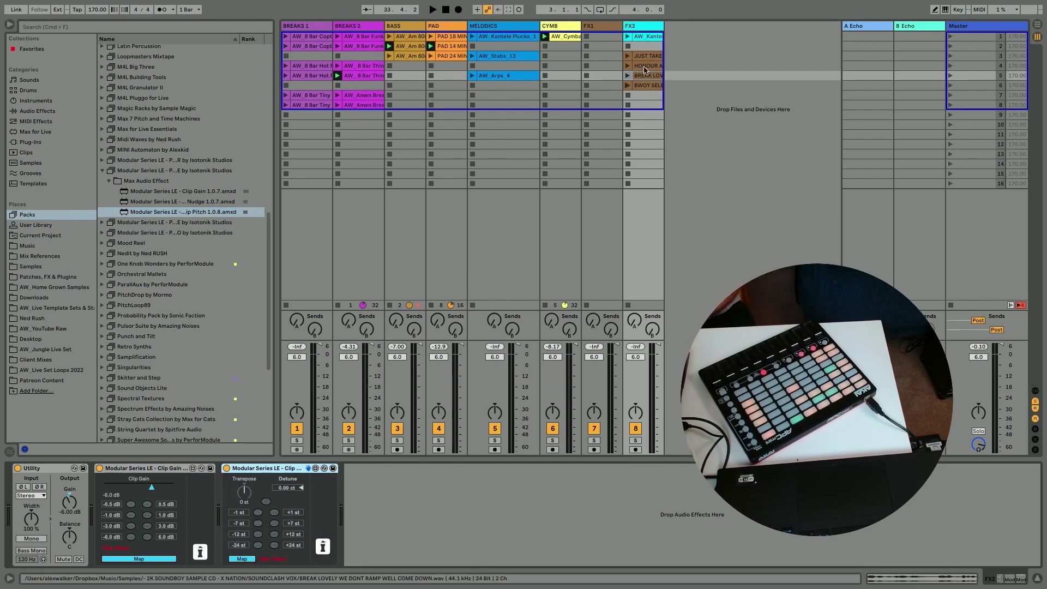
{"action": "key", "text": "space"}
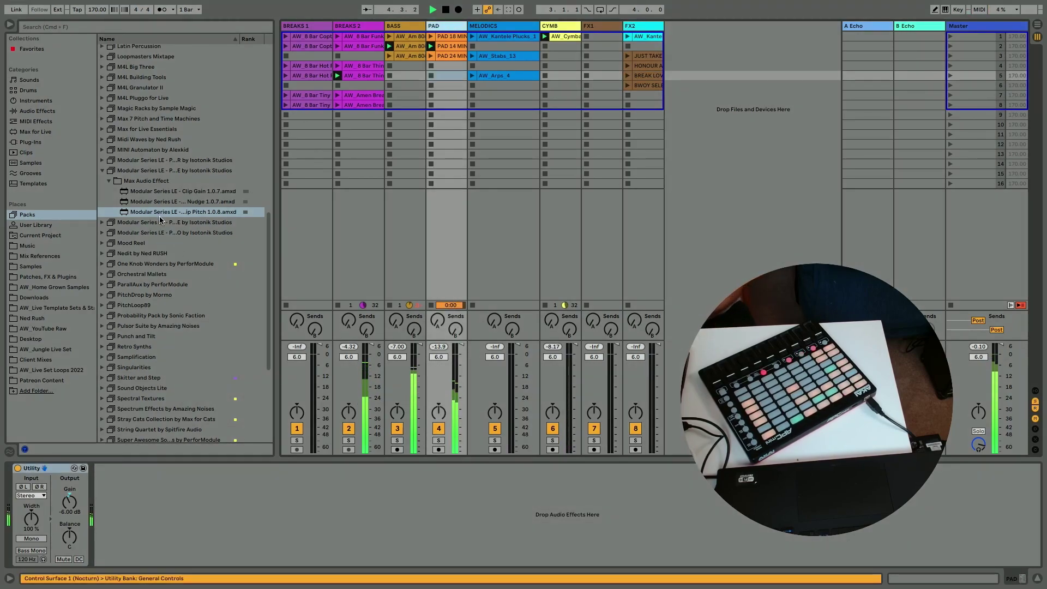
Add Clip Pitch to the PAD track after Utility and transpose it to +4 st
{"action": "left_click_drag", "start_coordinate": [162, 213], "coordinate": [213, 507]}
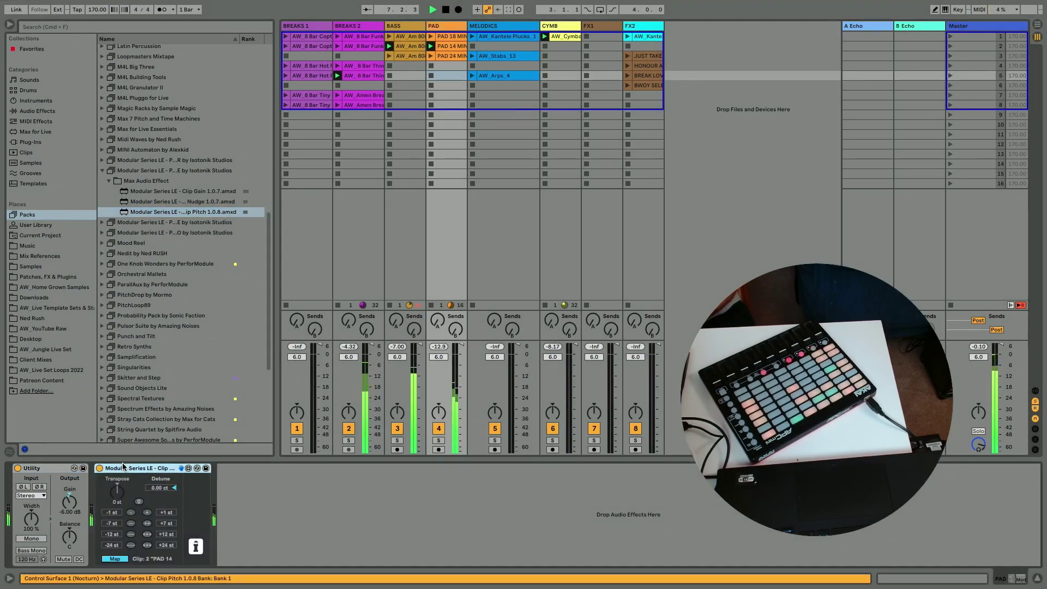
{"action": "left_click_drag", "start_coordinate": [116, 494], "coordinate": [115, 493]}
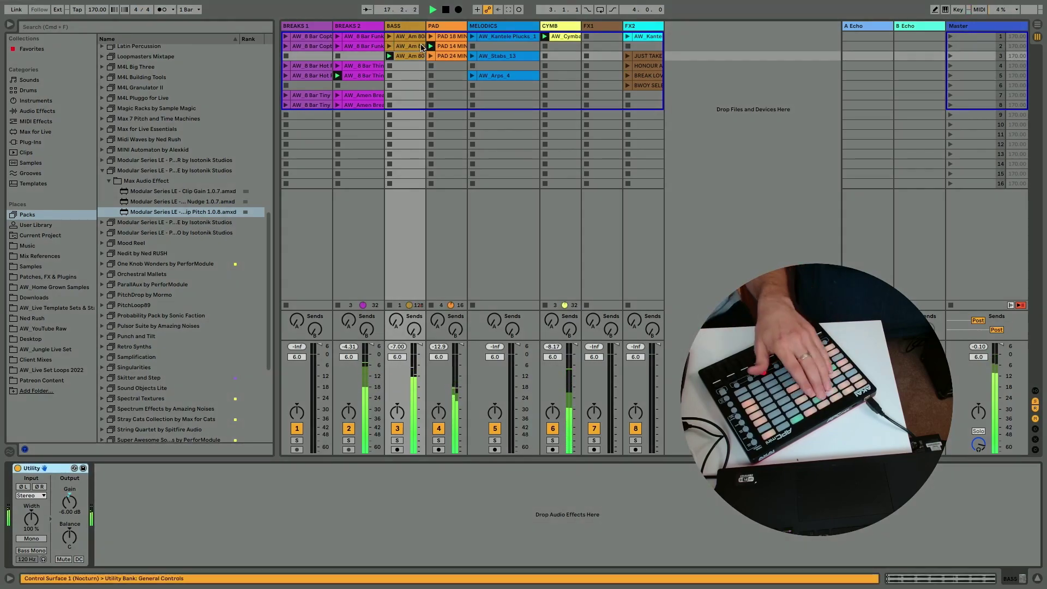
{"action": "left_click", "coordinate": [444, 27]}
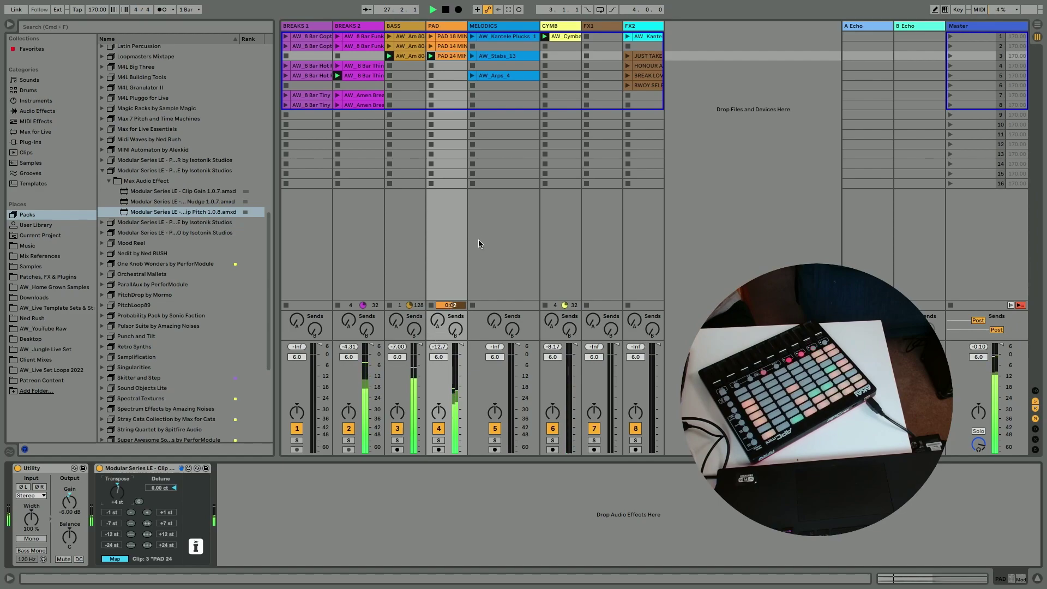
{"action": "key", "text": "XF86AudioLowerVolume"}
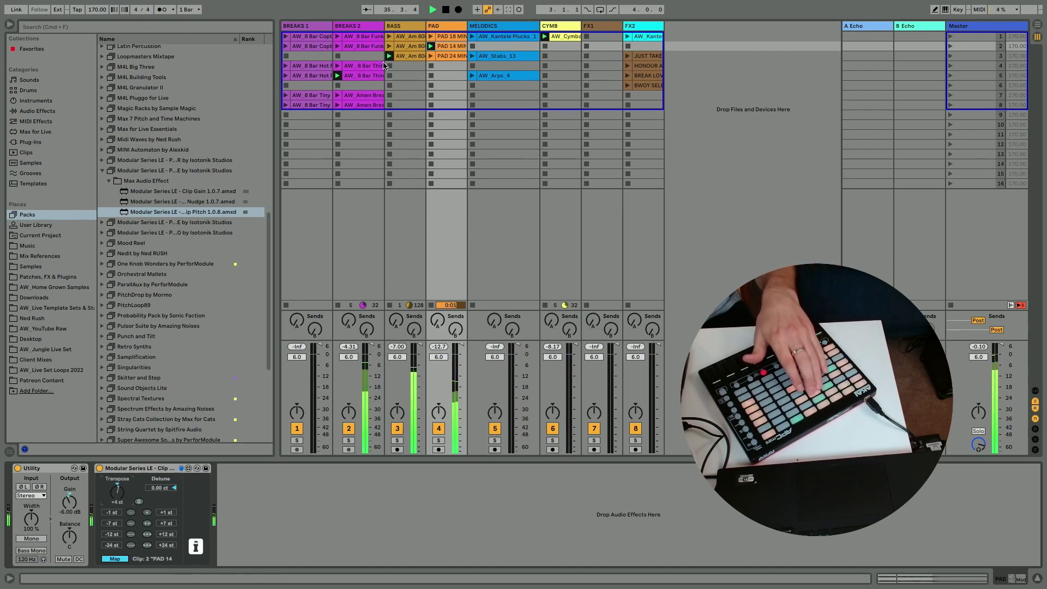
Check that the PAD 14 MINOR clip's pitch reads +4 semitones, then stop playback
{"action": "double_click", "coordinate": [460, 46]}
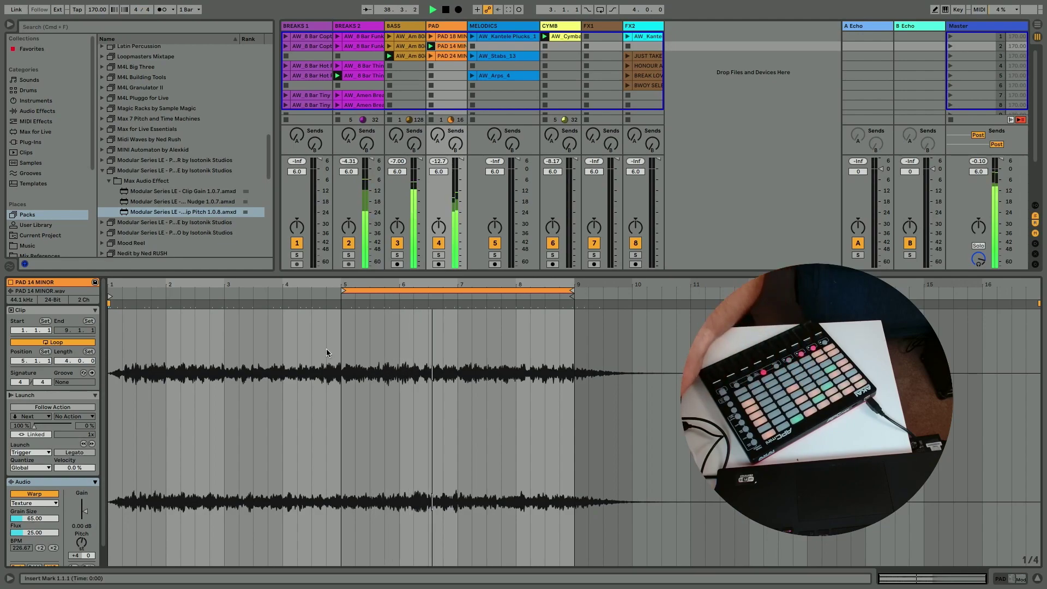
{"action": "key", "text": "shift+Tab"}
{"action": "key", "text": "space"}
Delete the Clip Pitch device, recheck the clip's pitch, then restore the device with undo
{"action": "left_click", "coordinate": [136, 468]}
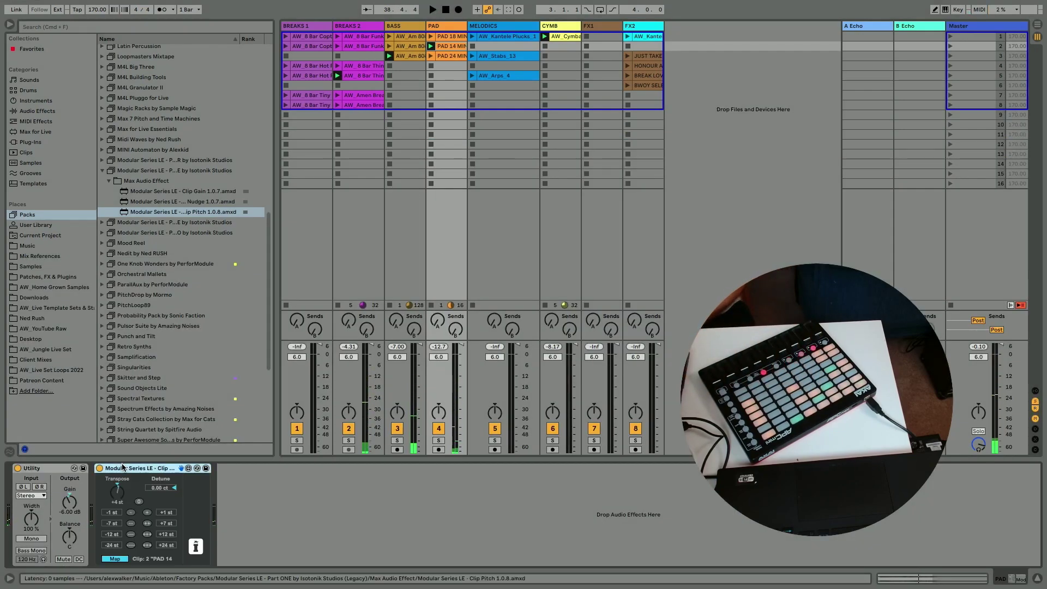
{"action": "key", "text": "Delete"}
{"action": "key", "text": "space"}
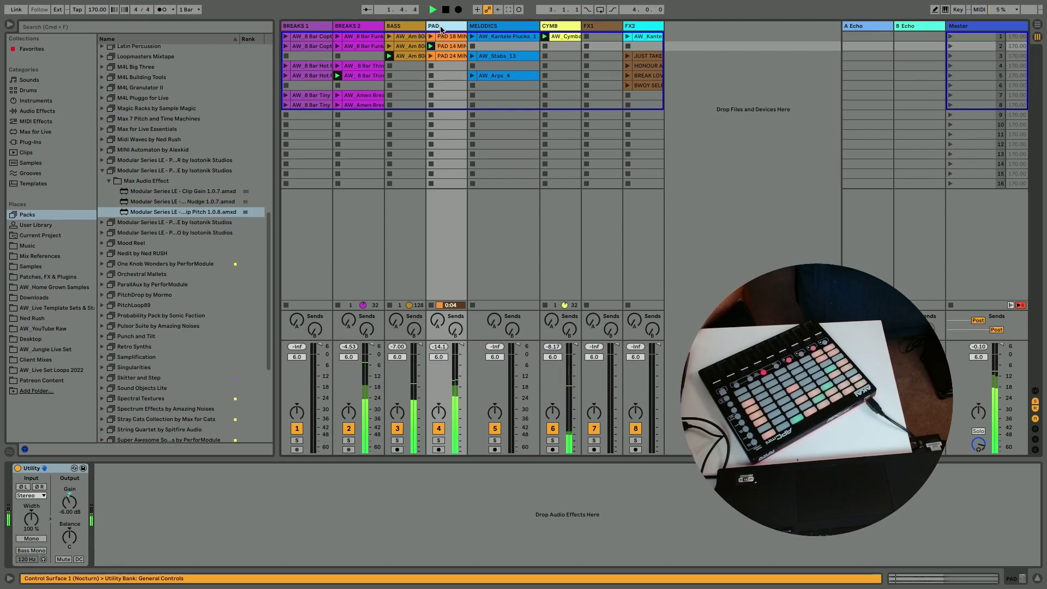
{"action": "key", "text": "shift+Tab"}
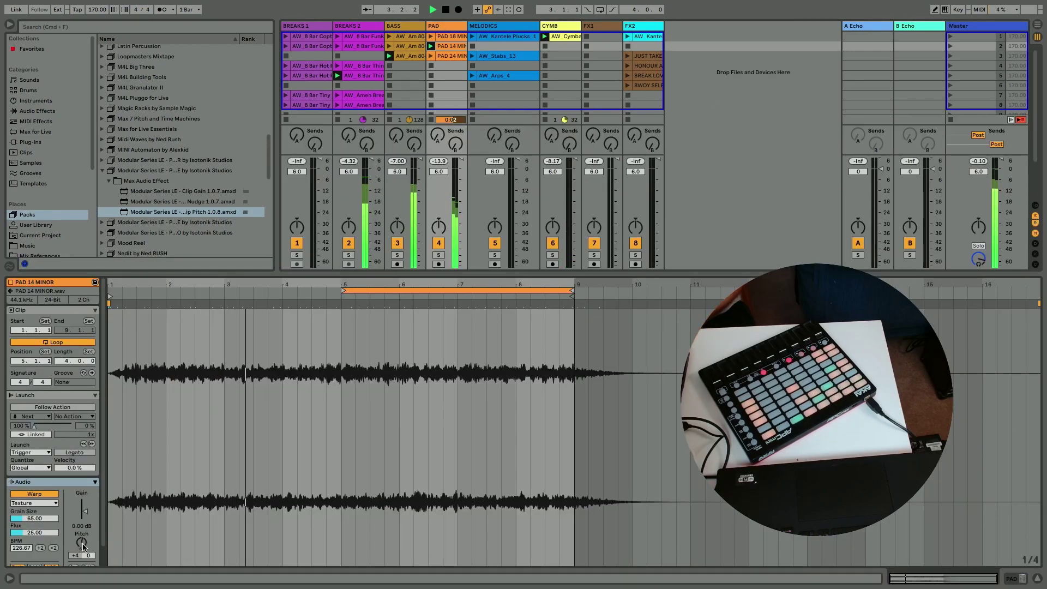
{"action": "key", "text": "shift+Tab"}
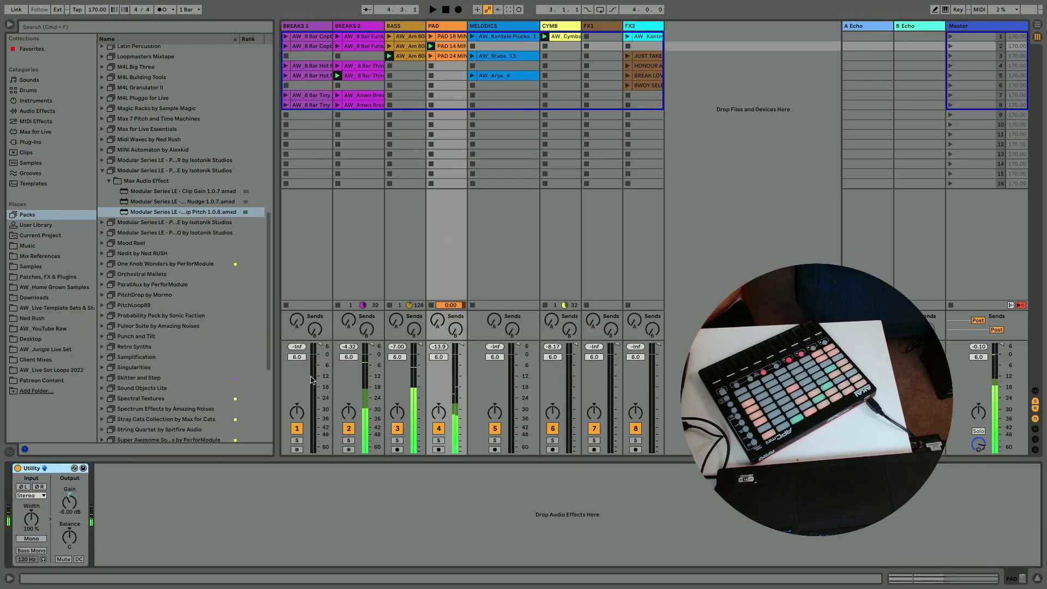
{"action": "key", "text": "ctrl+z"}
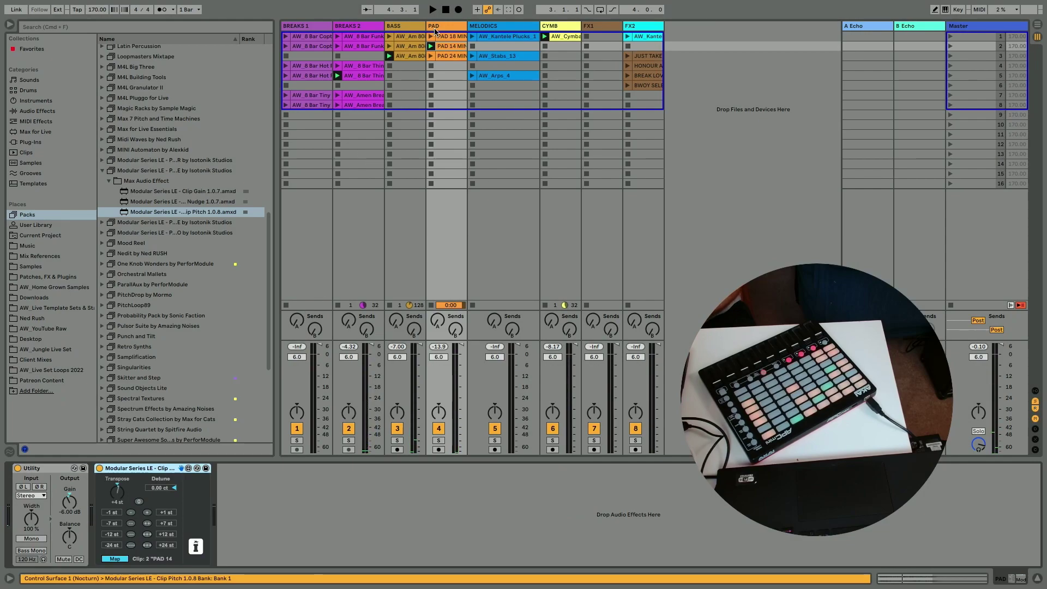
Select the MELODICS track
{"action": "left_click", "coordinate": [507, 199]}
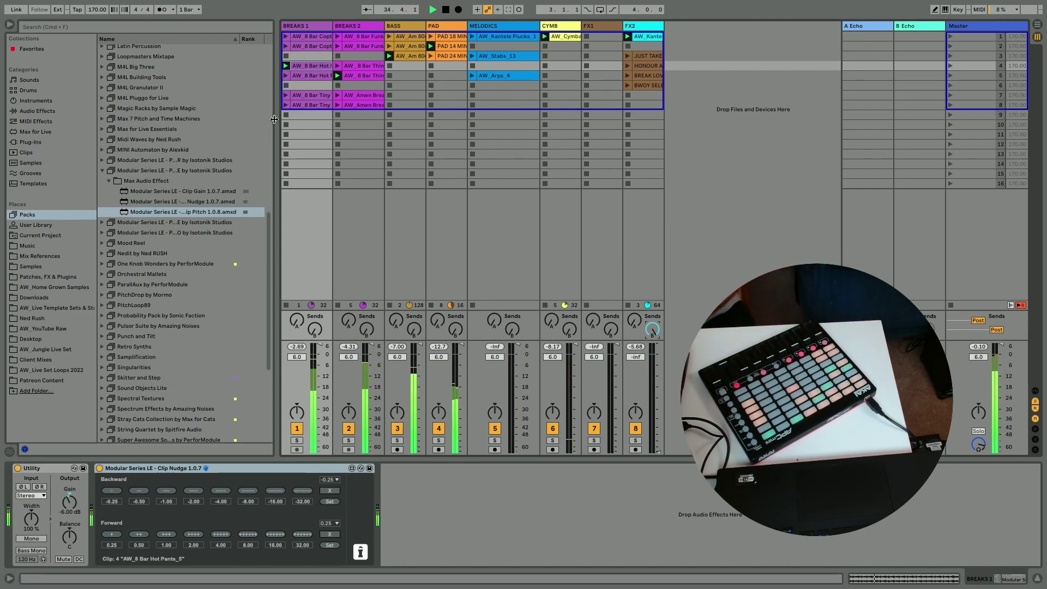
Narrow the browser panel, then hide the browser entirely
{"action": "left_click_drag", "start_coordinate": [270, 116], "coordinate": [251, 115]}
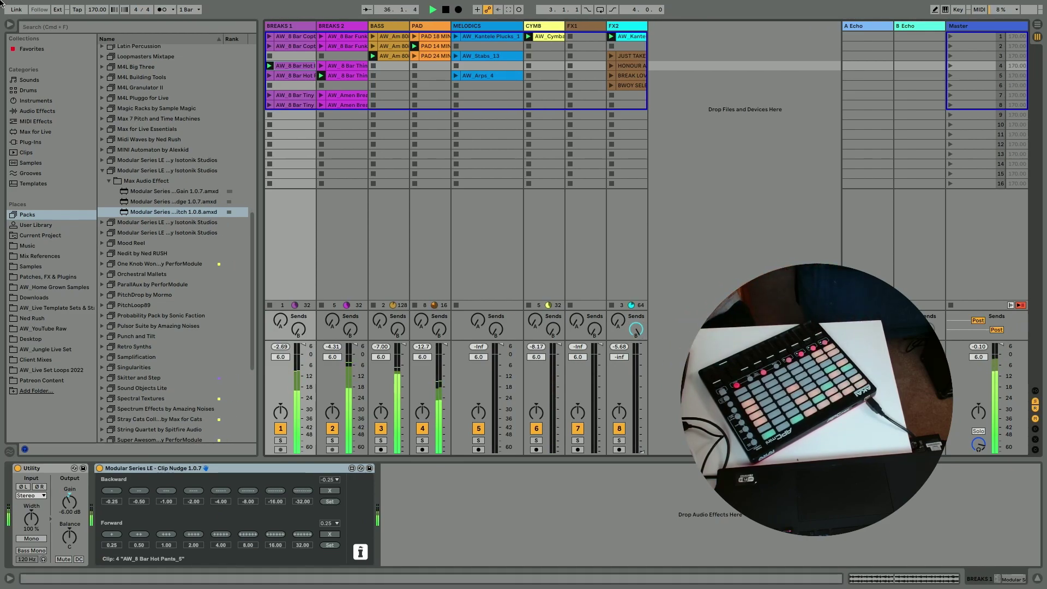
{"action": "left_click", "coordinate": [9, 25]}
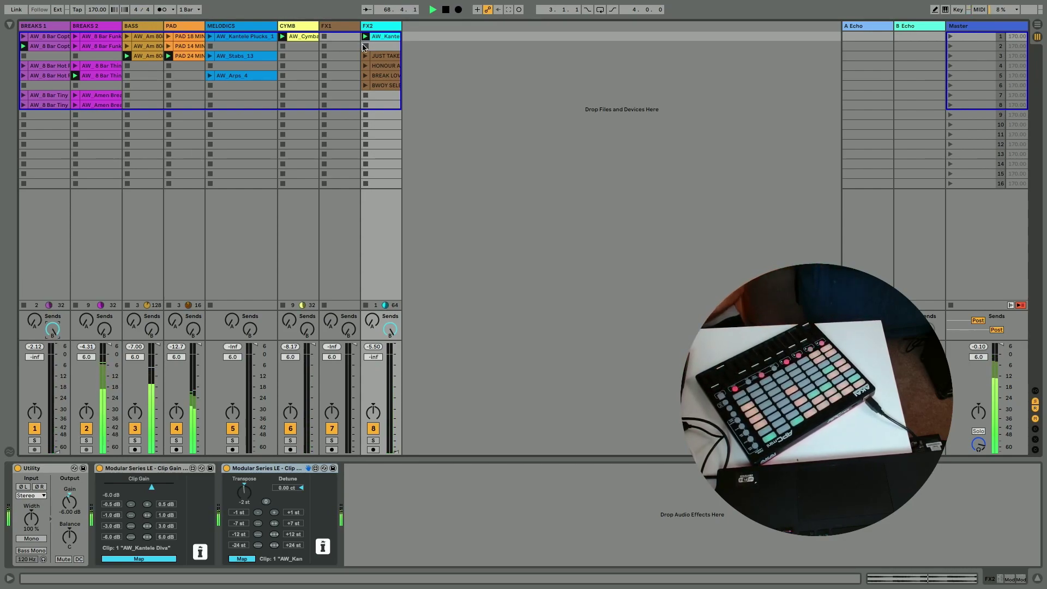
Set the FX2 clip's gain to 2.0 dB and cut BREAKS 1's B Echo send to -inf
{"action": "left_click_drag", "start_coordinate": [152, 489], "coordinate": [153, 487]}
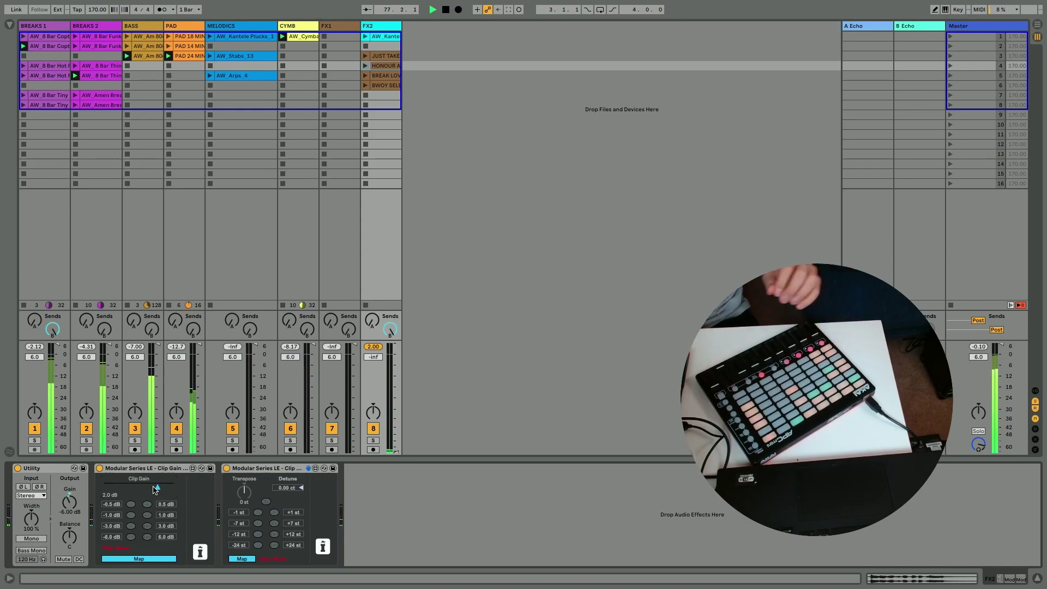
{"action": "left_click", "coordinate": [50, 327]}
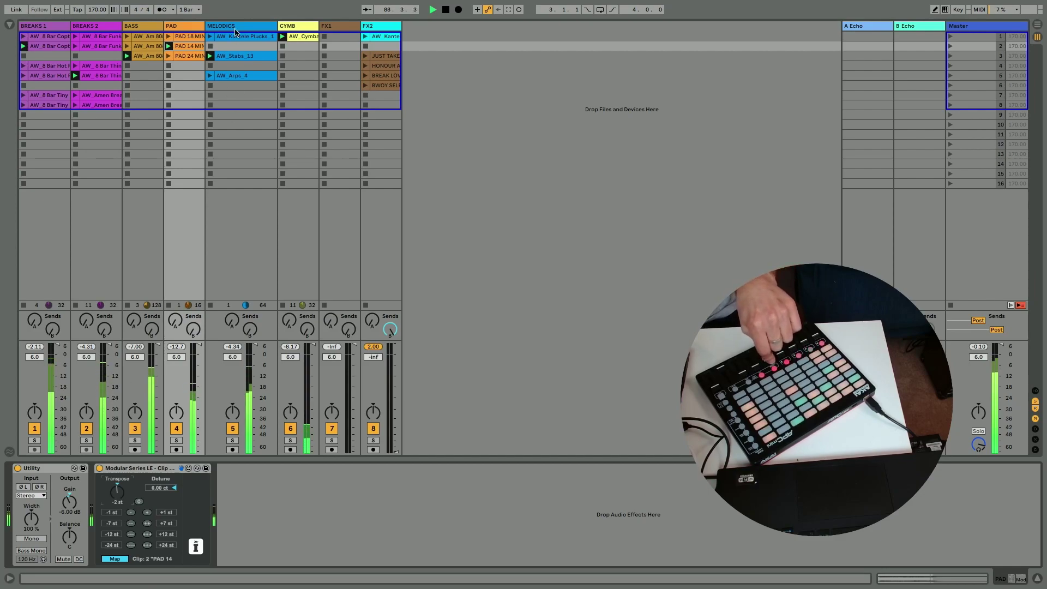
Select the MELODICS track and drag the Browser/Session divider left twice to narrow the browser
{"action": "left_click", "coordinate": [239, 96]}
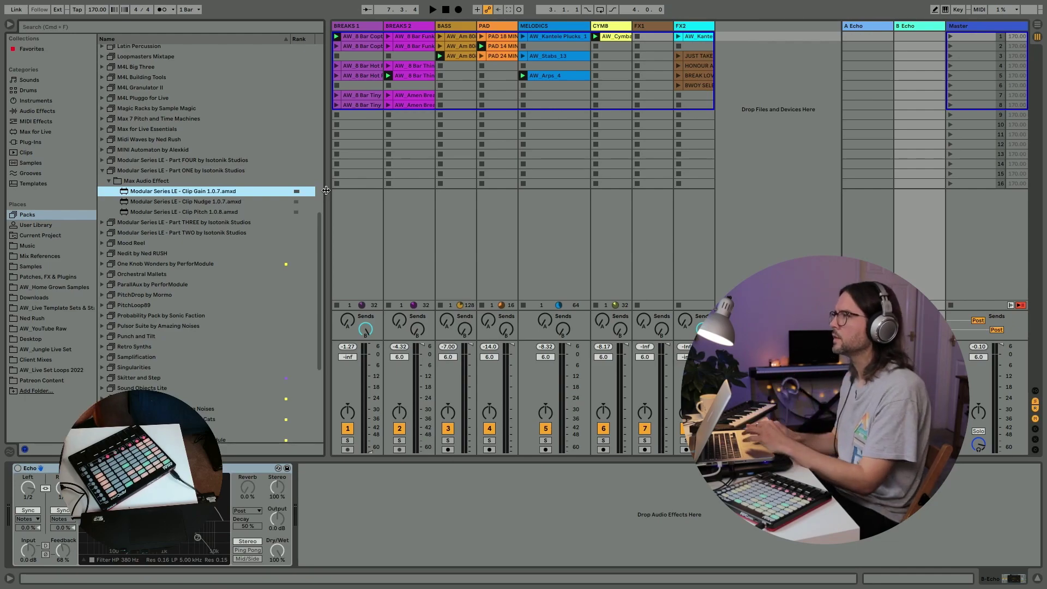
{"action": "left_click_drag", "start_coordinate": [326, 181], "coordinate": [319, 179]}
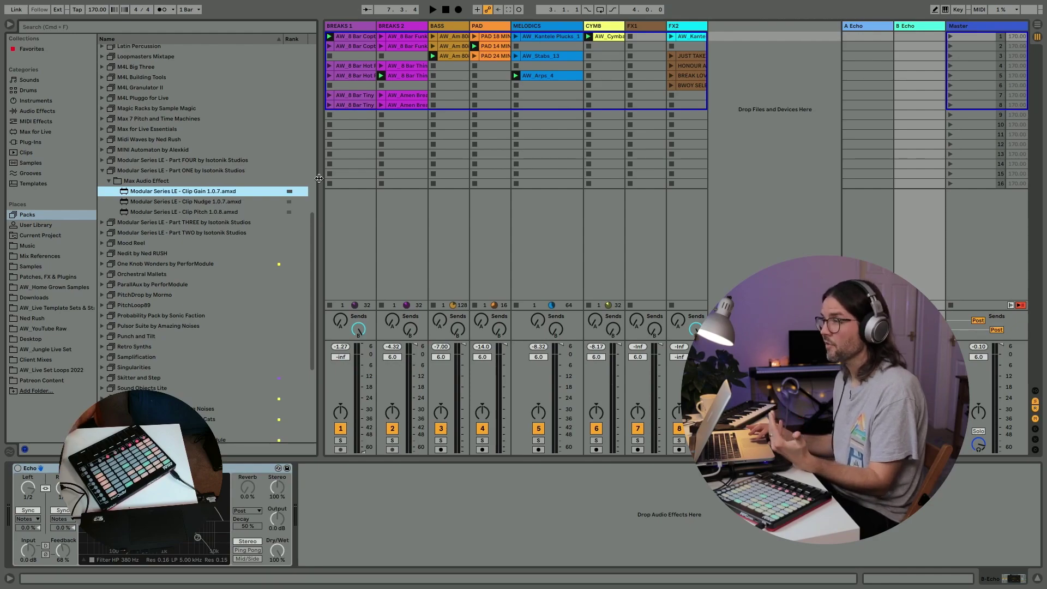
{"action": "left_click_drag", "start_coordinate": [319, 179], "coordinate": [310, 194]}
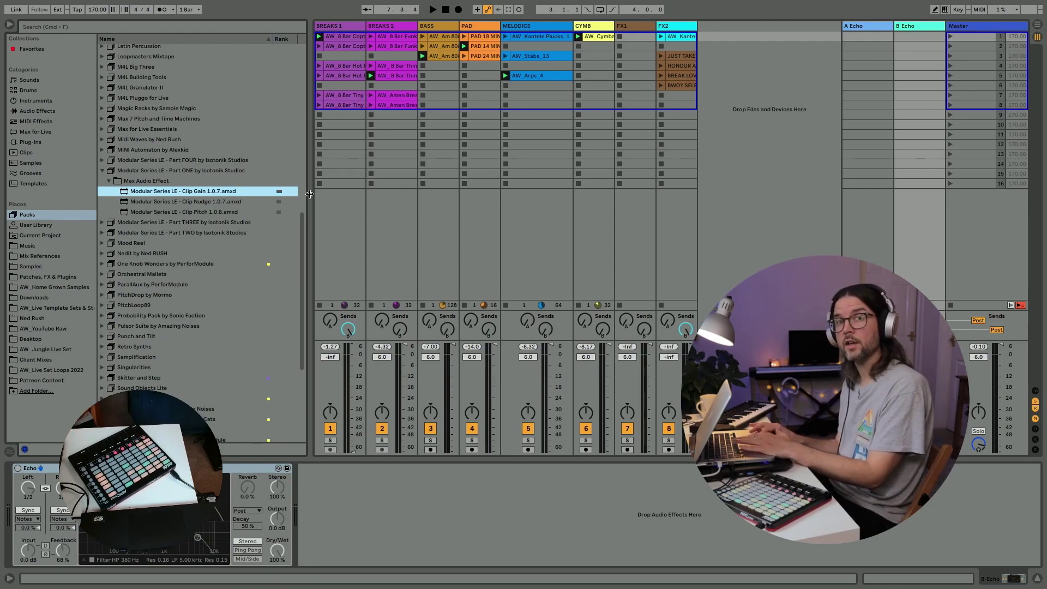